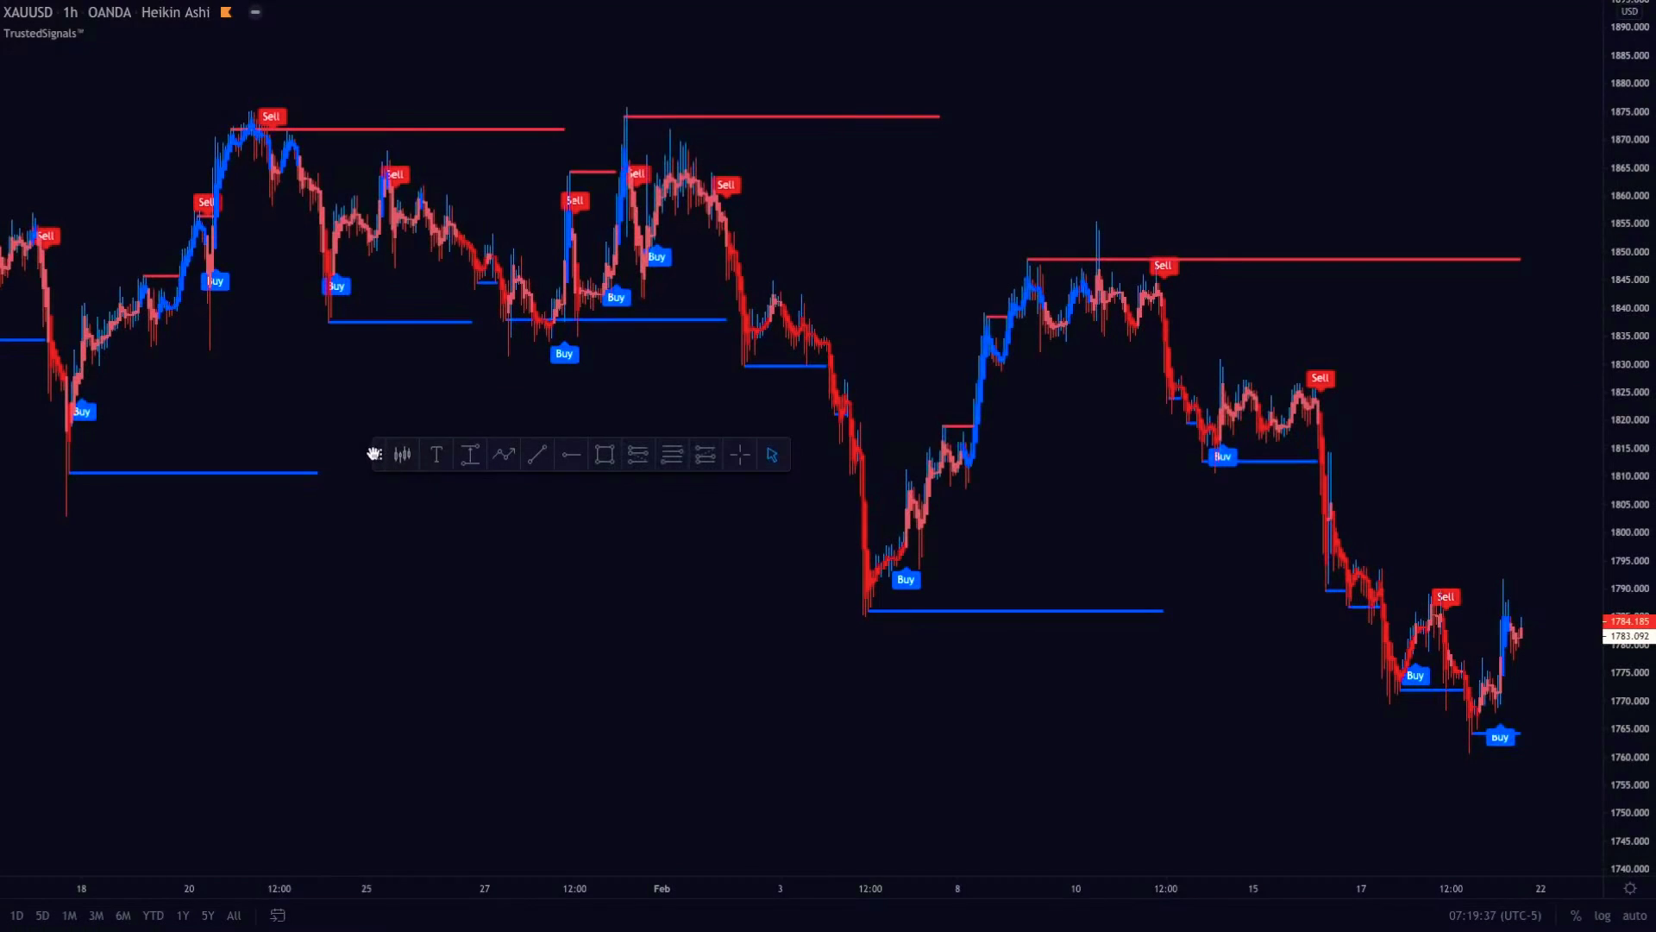
# - Move the floating drawing toolbar clear of the candles and review the XAUUSD buy and sell signals across January and February
pyautogui.moveTo(376, 454)
pyautogui.mouseDown()
pyautogui.moveTo(515, 766)
pyautogui.moveTo(596, 869)
pyautogui.mouseUp()
pyautogui.moveTo(811, 648); pyautogui.dragTo(850, 645)
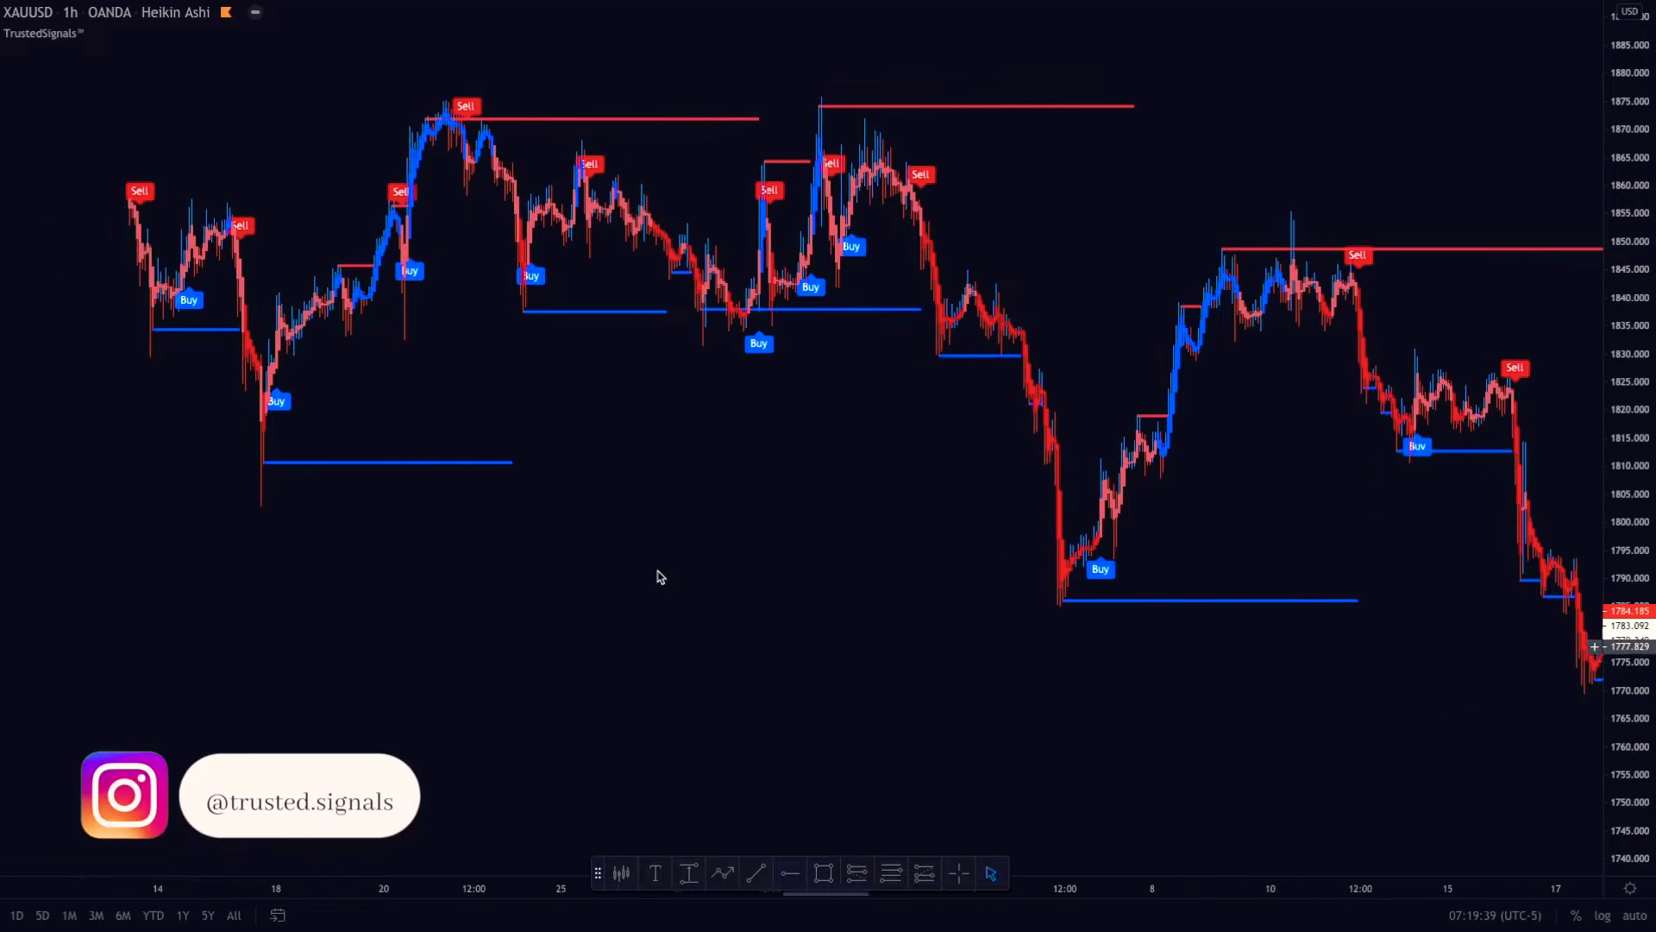
pyautogui.moveTo(659, 571); pyautogui.dragTo(832, 706)
pyautogui.scroll(2, 669, 536)
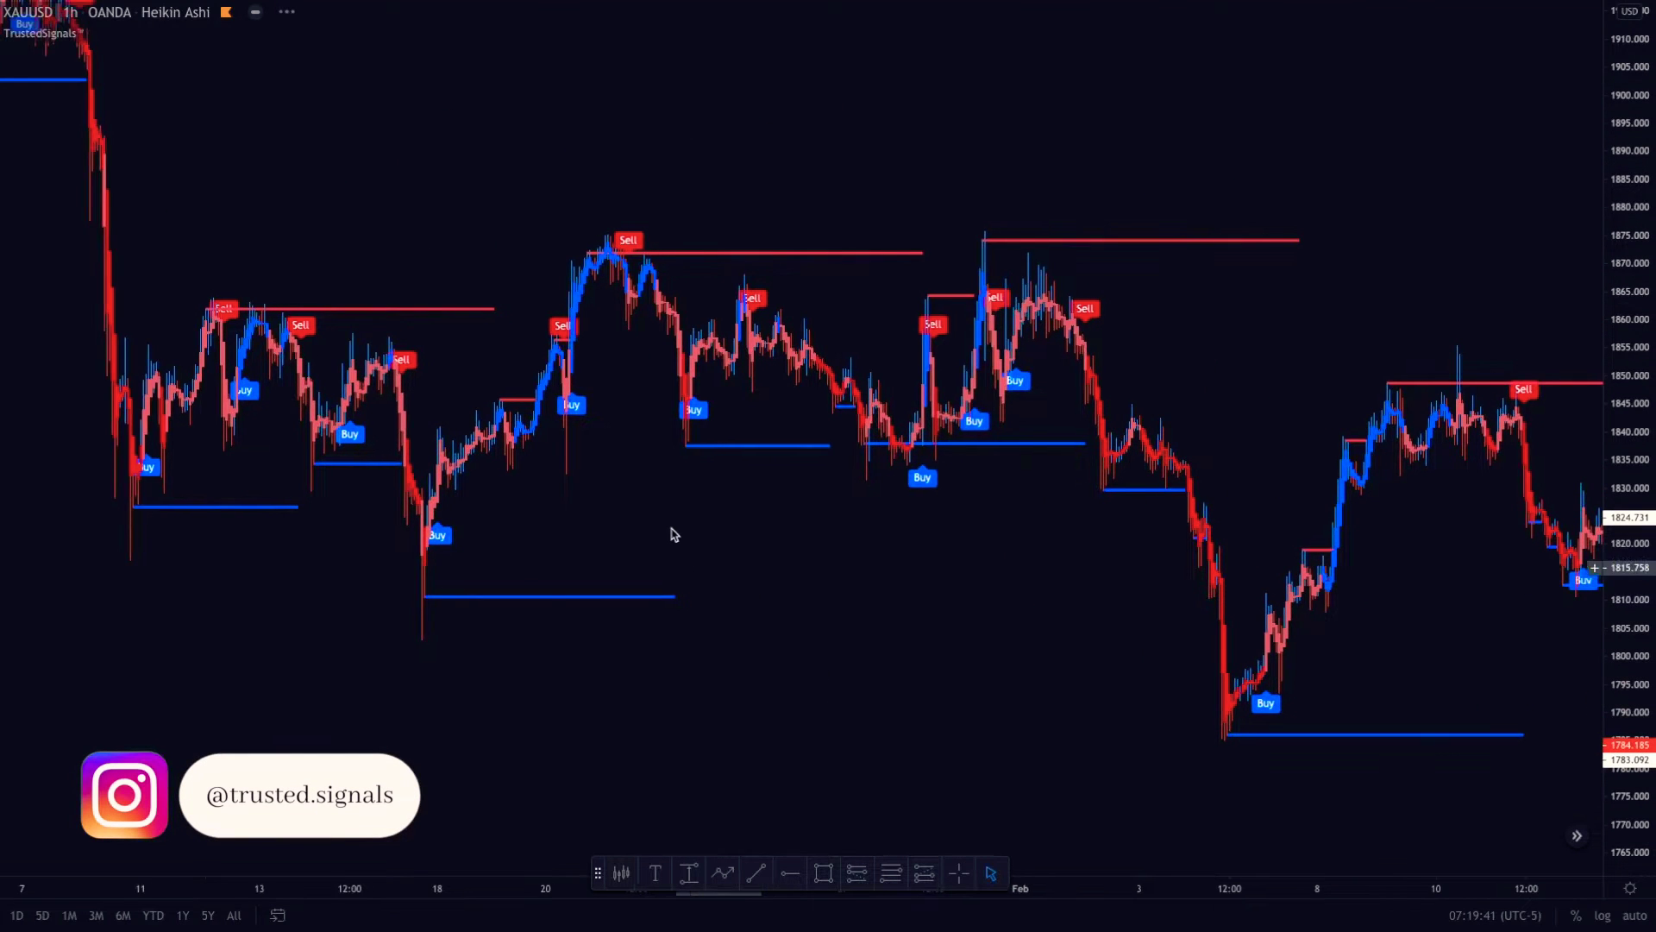
pyautogui.scroll(3, 611, 517)
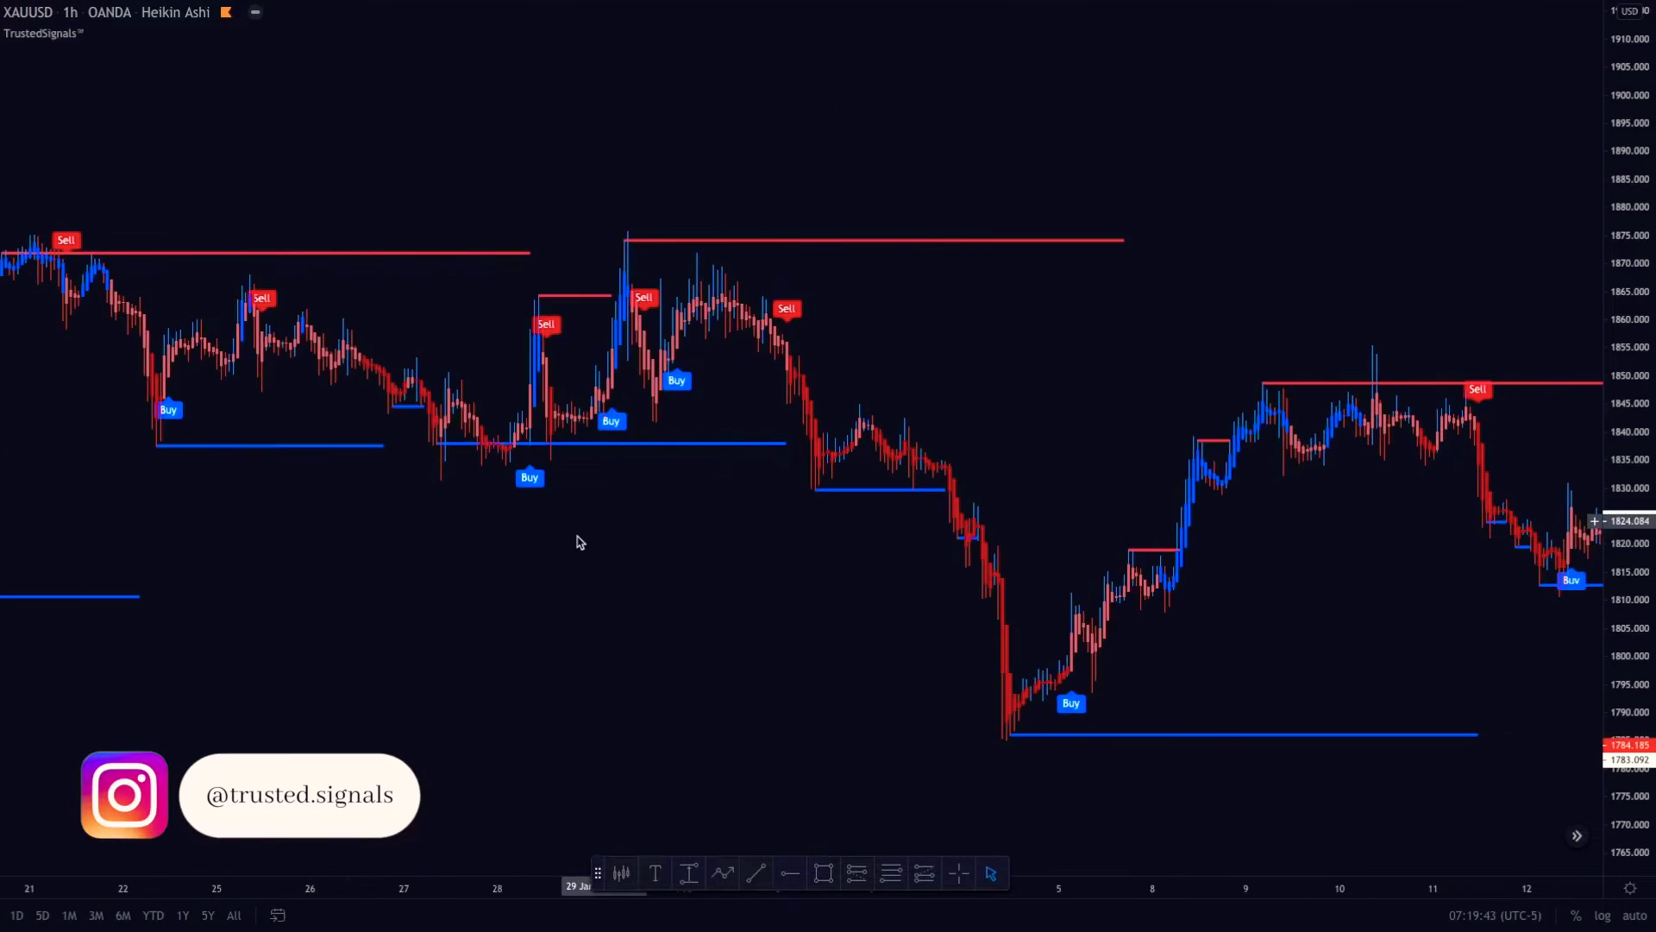
pyautogui.moveTo(583, 537); pyautogui.dragTo(876, 557)
pyautogui.scroll(-2, 776, 563)
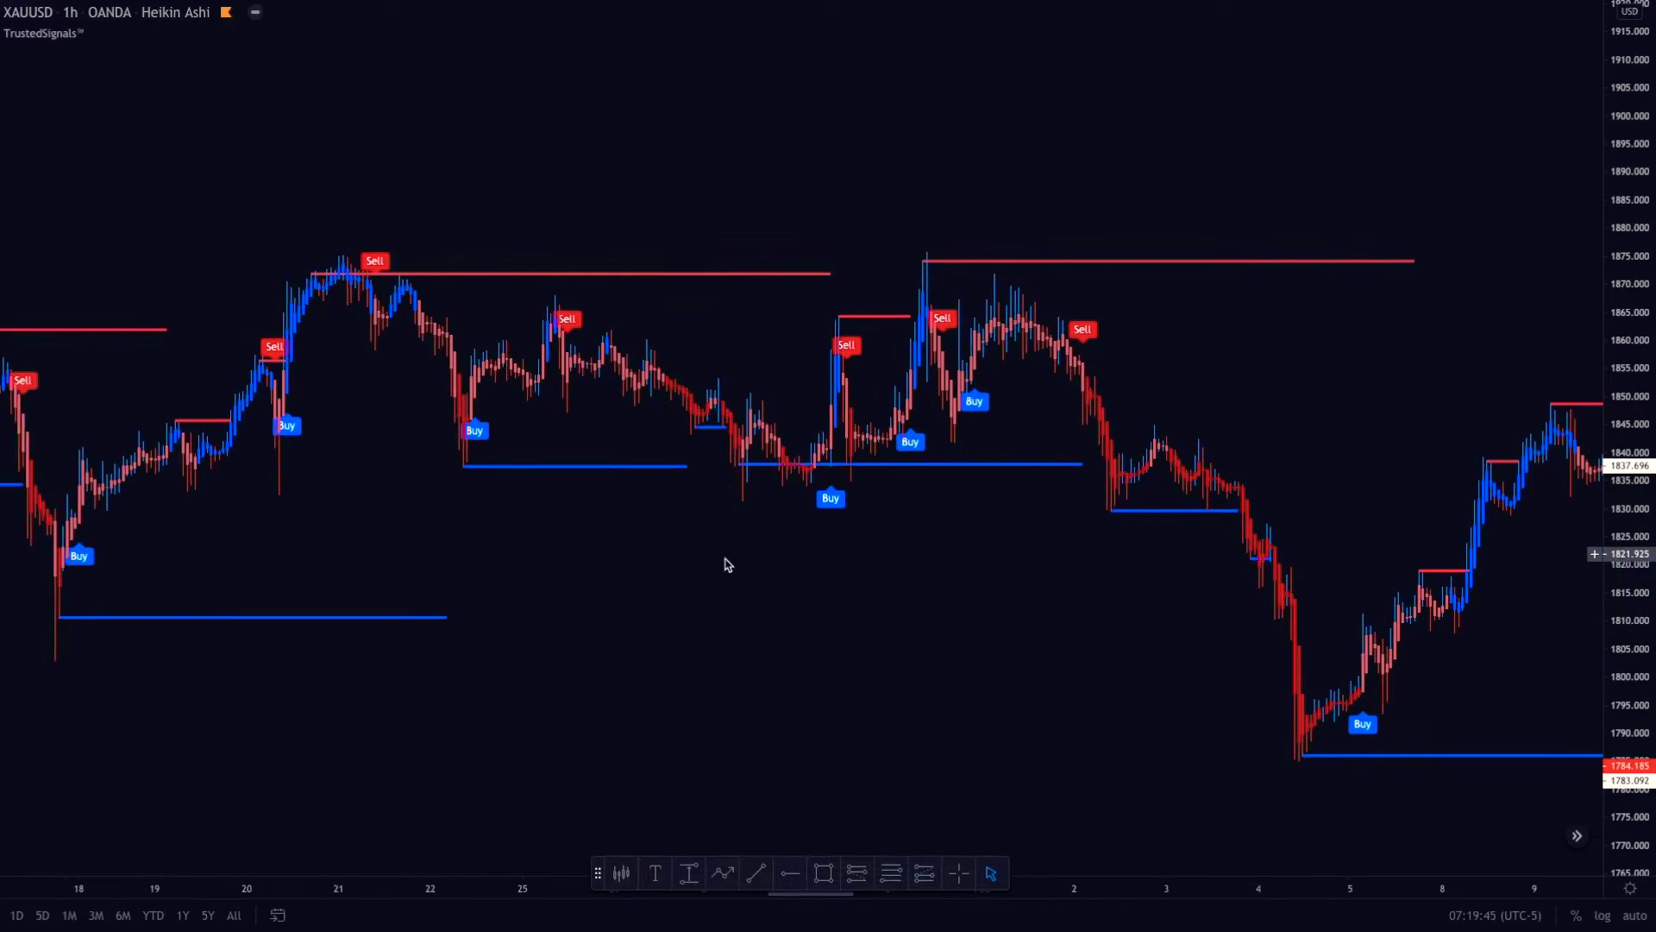
pyautogui.moveTo(623, 505); pyautogui.dragTo(913, 463)
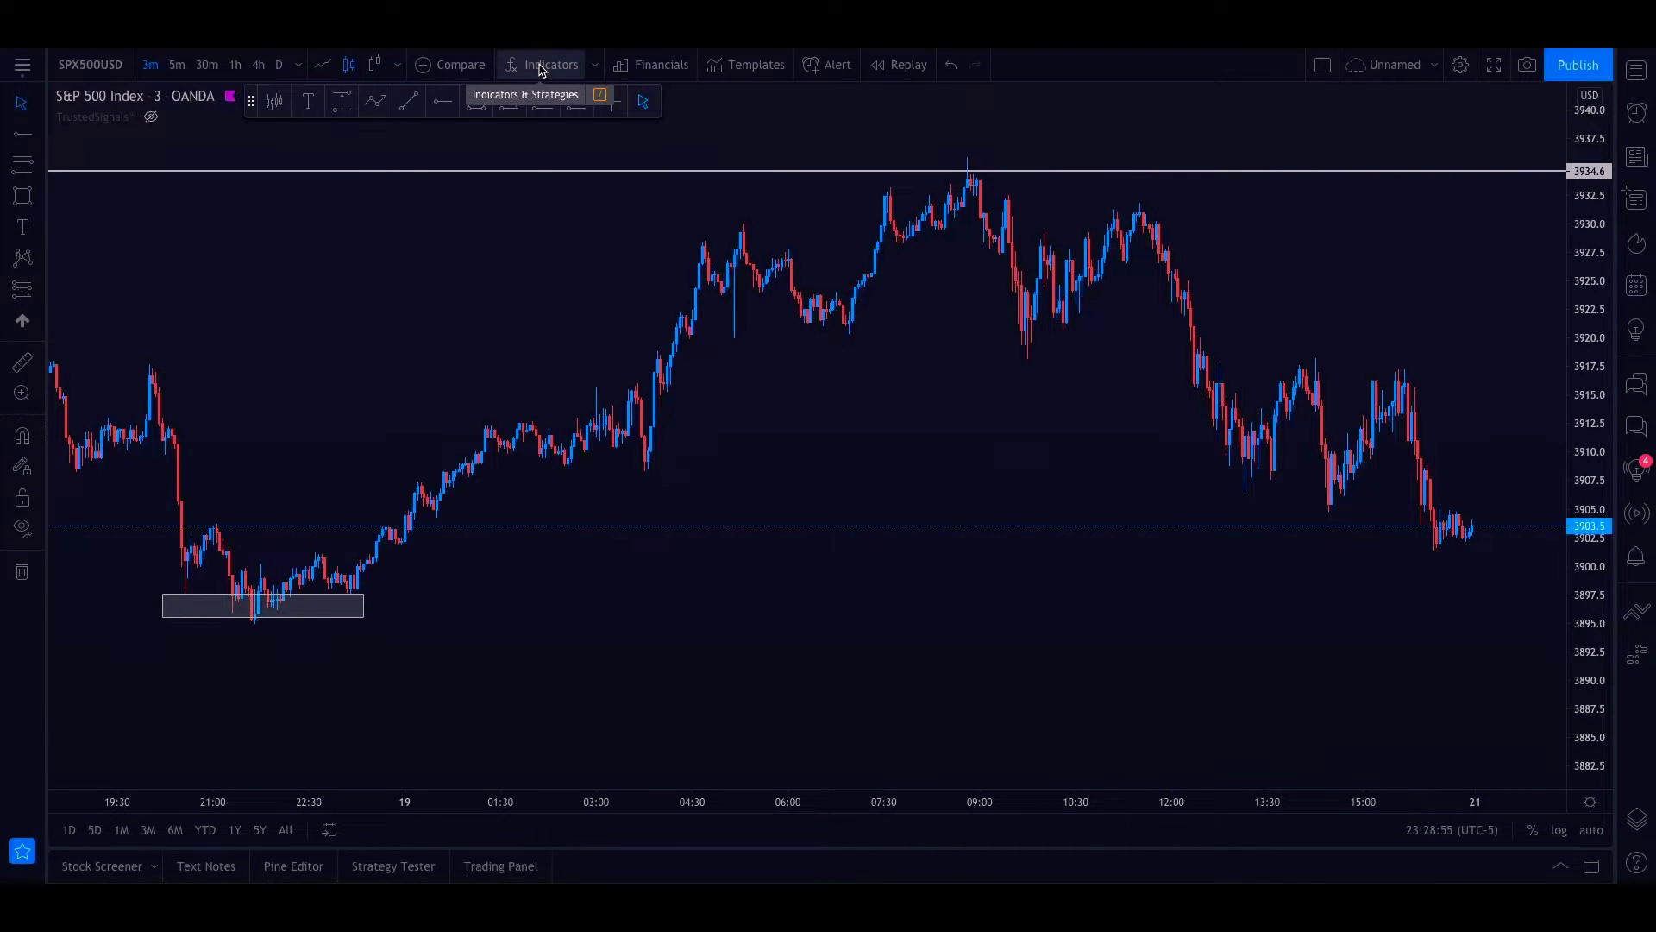
# - Add the invite-only TrustedSignals indicator to the S&P 500 chart
pyautogui.click(542, 71)
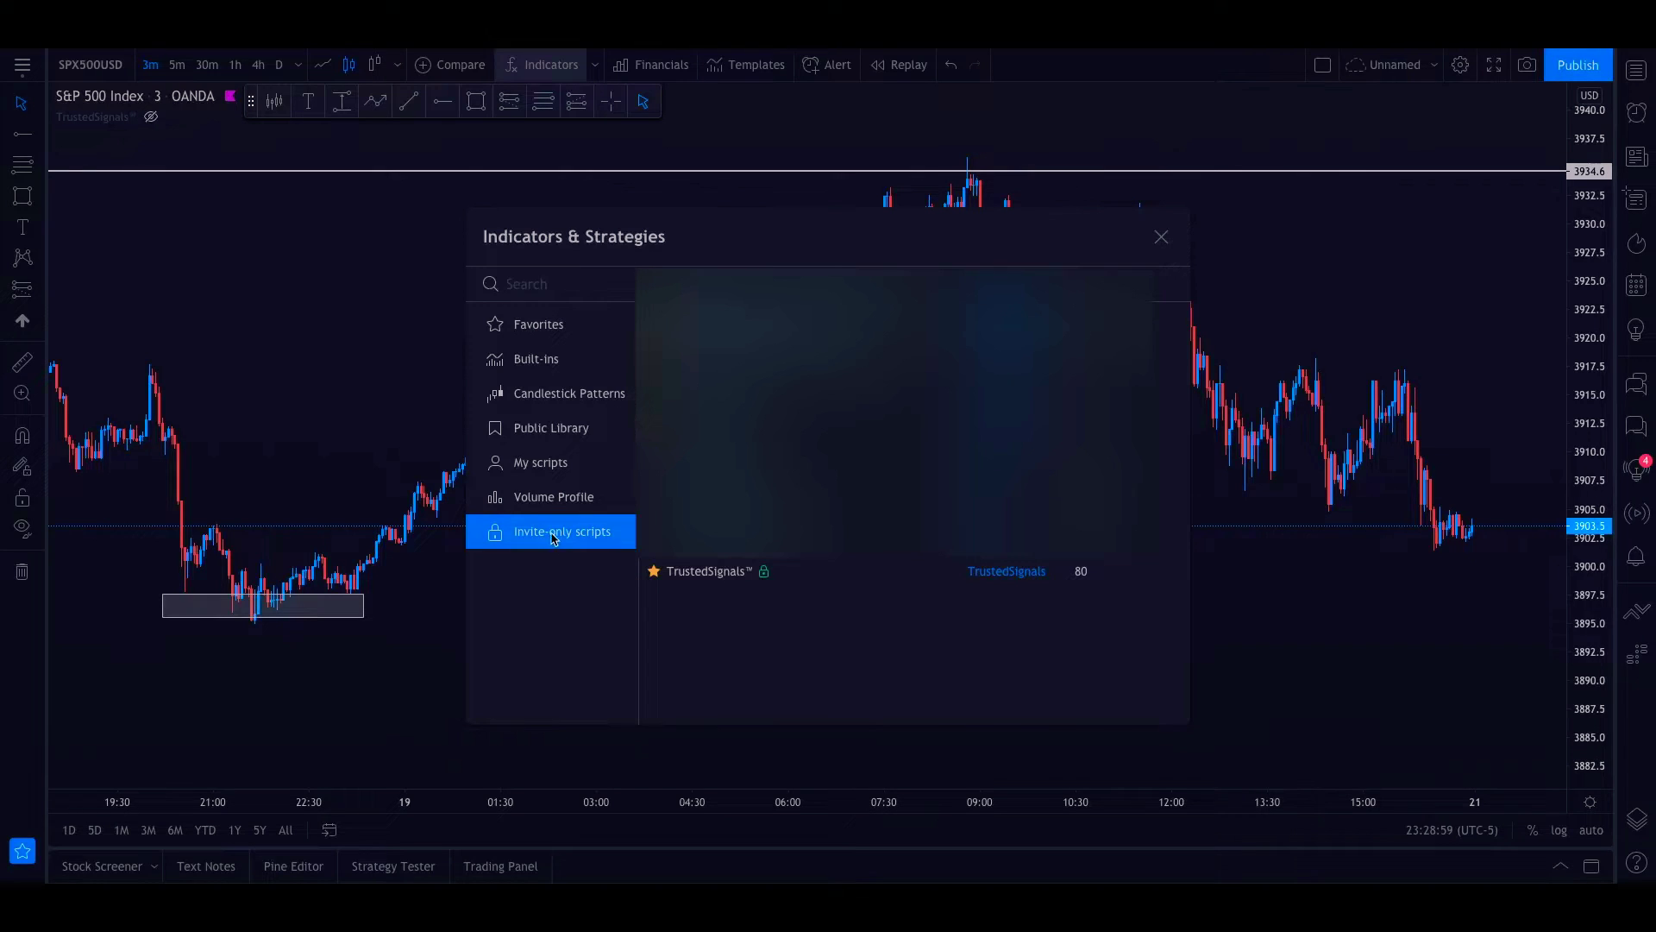
pyautogui.click(701, 573)
pyautogui.click(1161, 236)
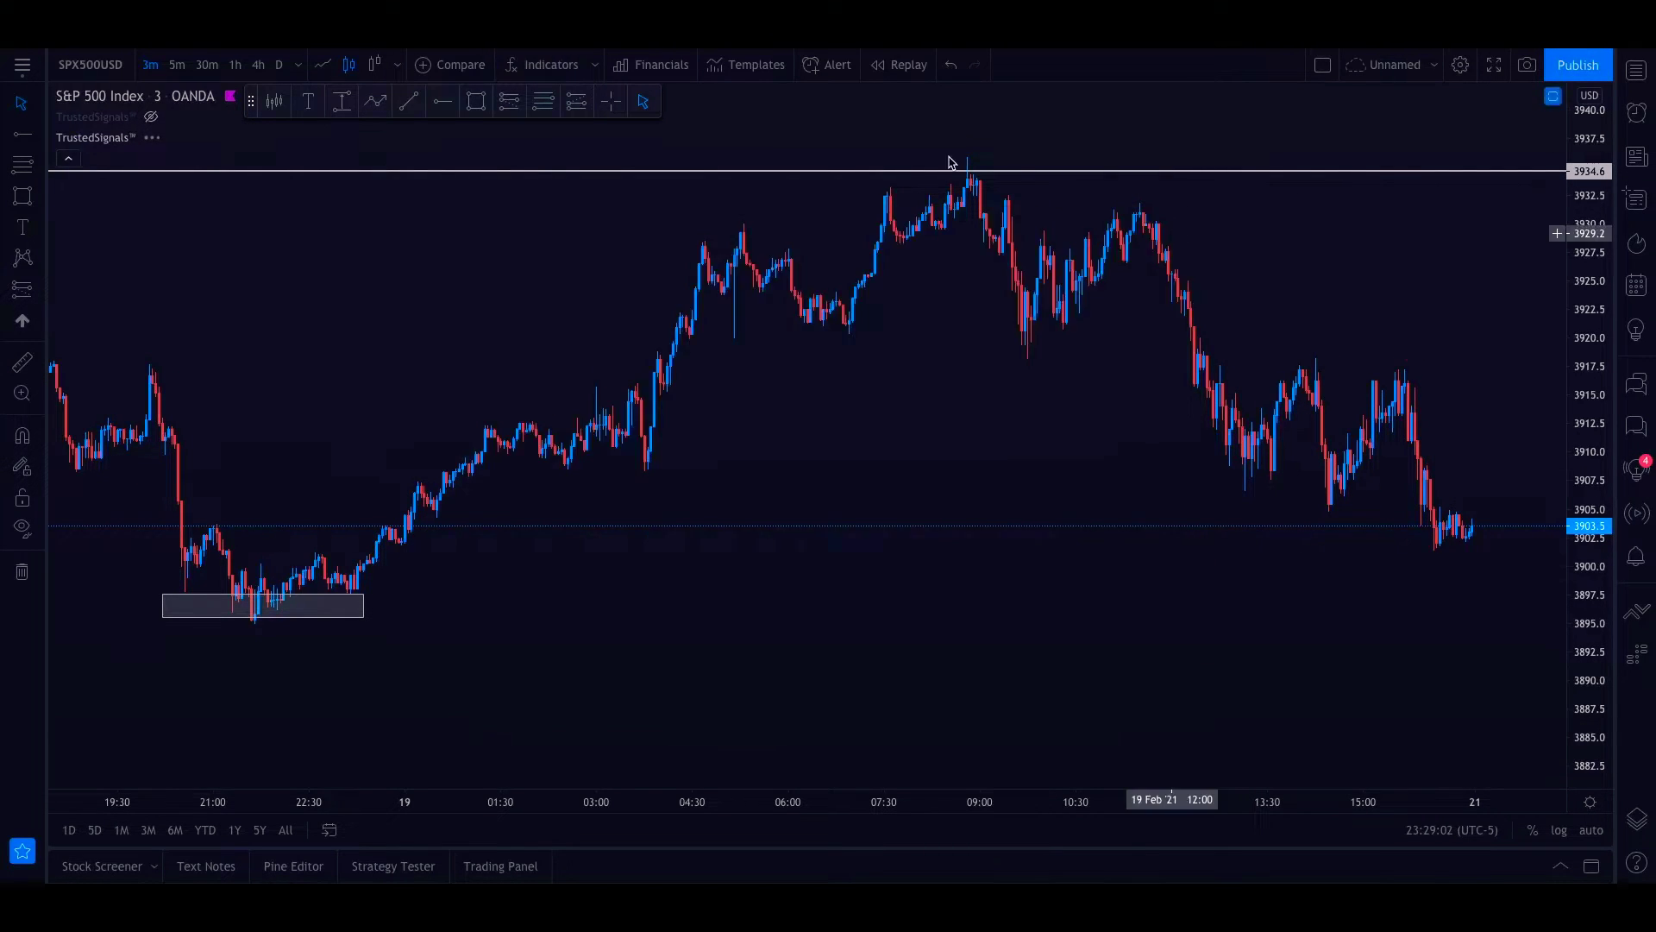
# - Remove the newly added TrustedSignals indicator from the S&P 500 chart
pyautogui.moveTo(118, 145)
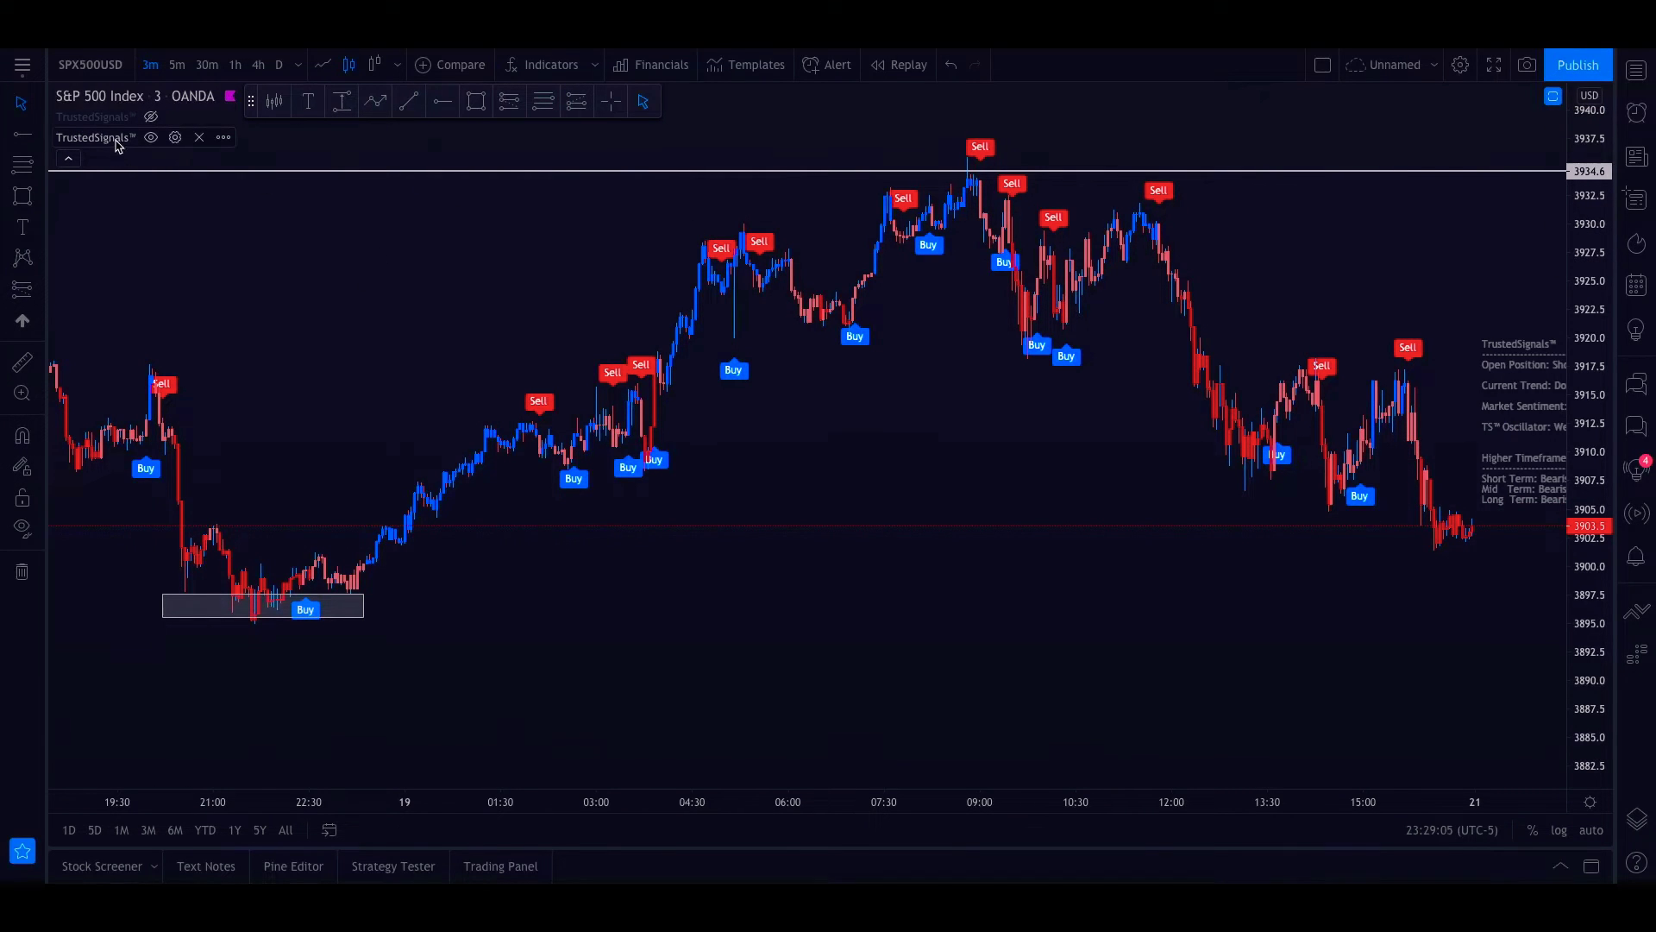
pyautogui.click(198, 138)
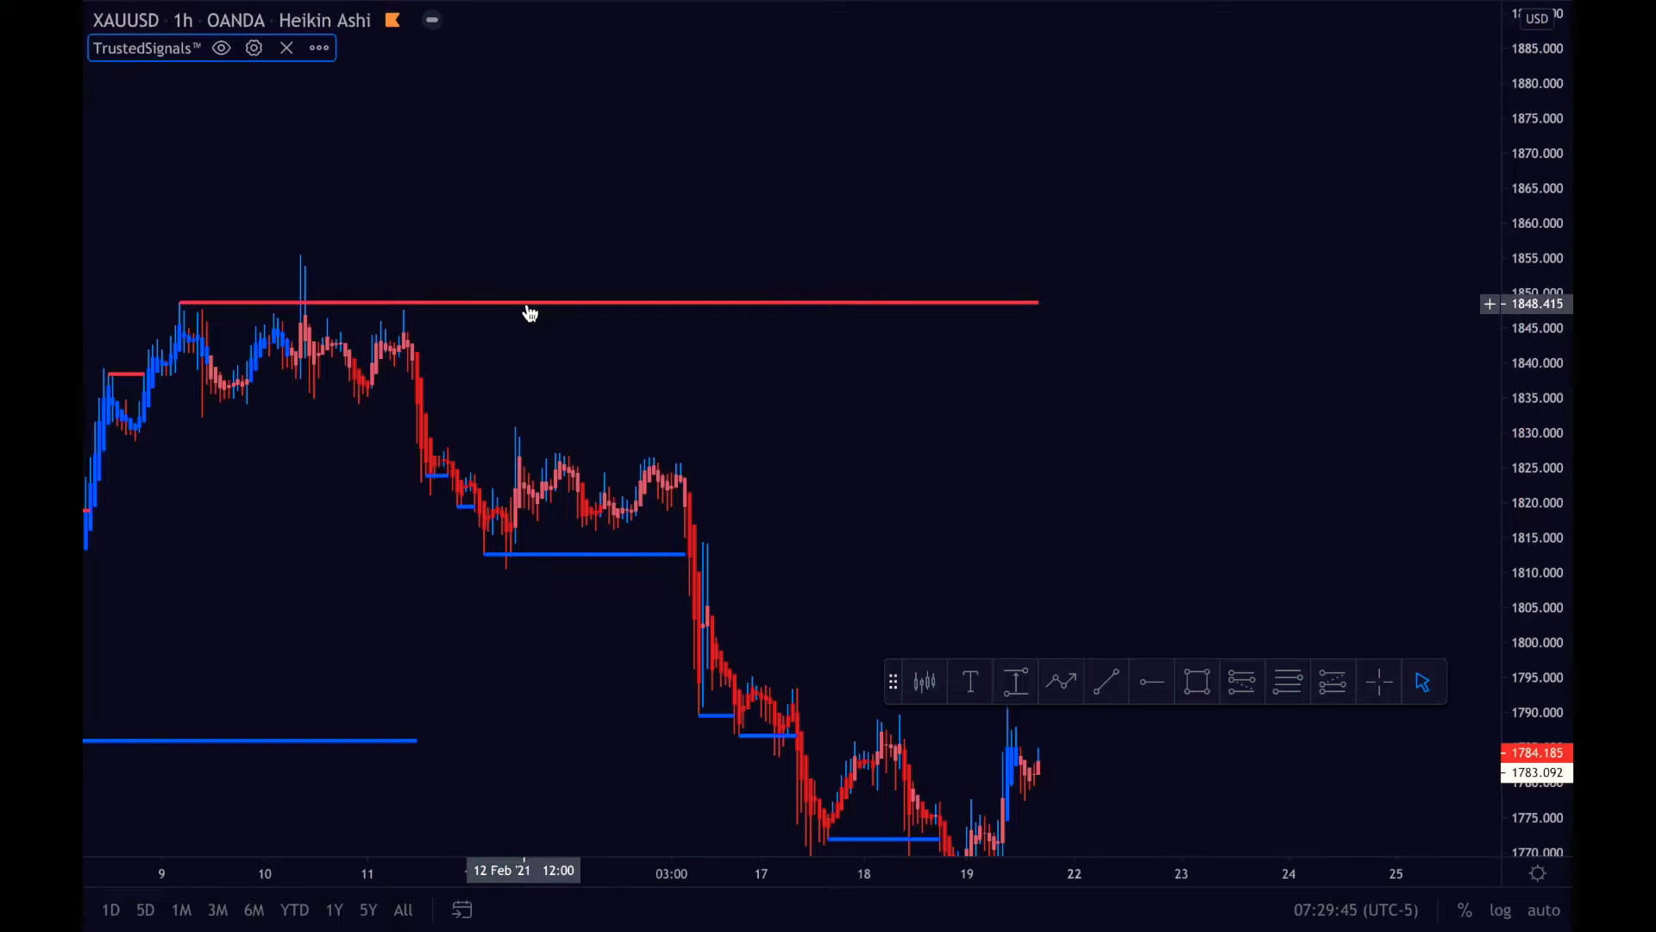
# - Toggle the Show Support/Resistance option in the TrustedSignals settings of the XAUUSD chart and apply the settings
pyautogui.doubleClick(529, 302)
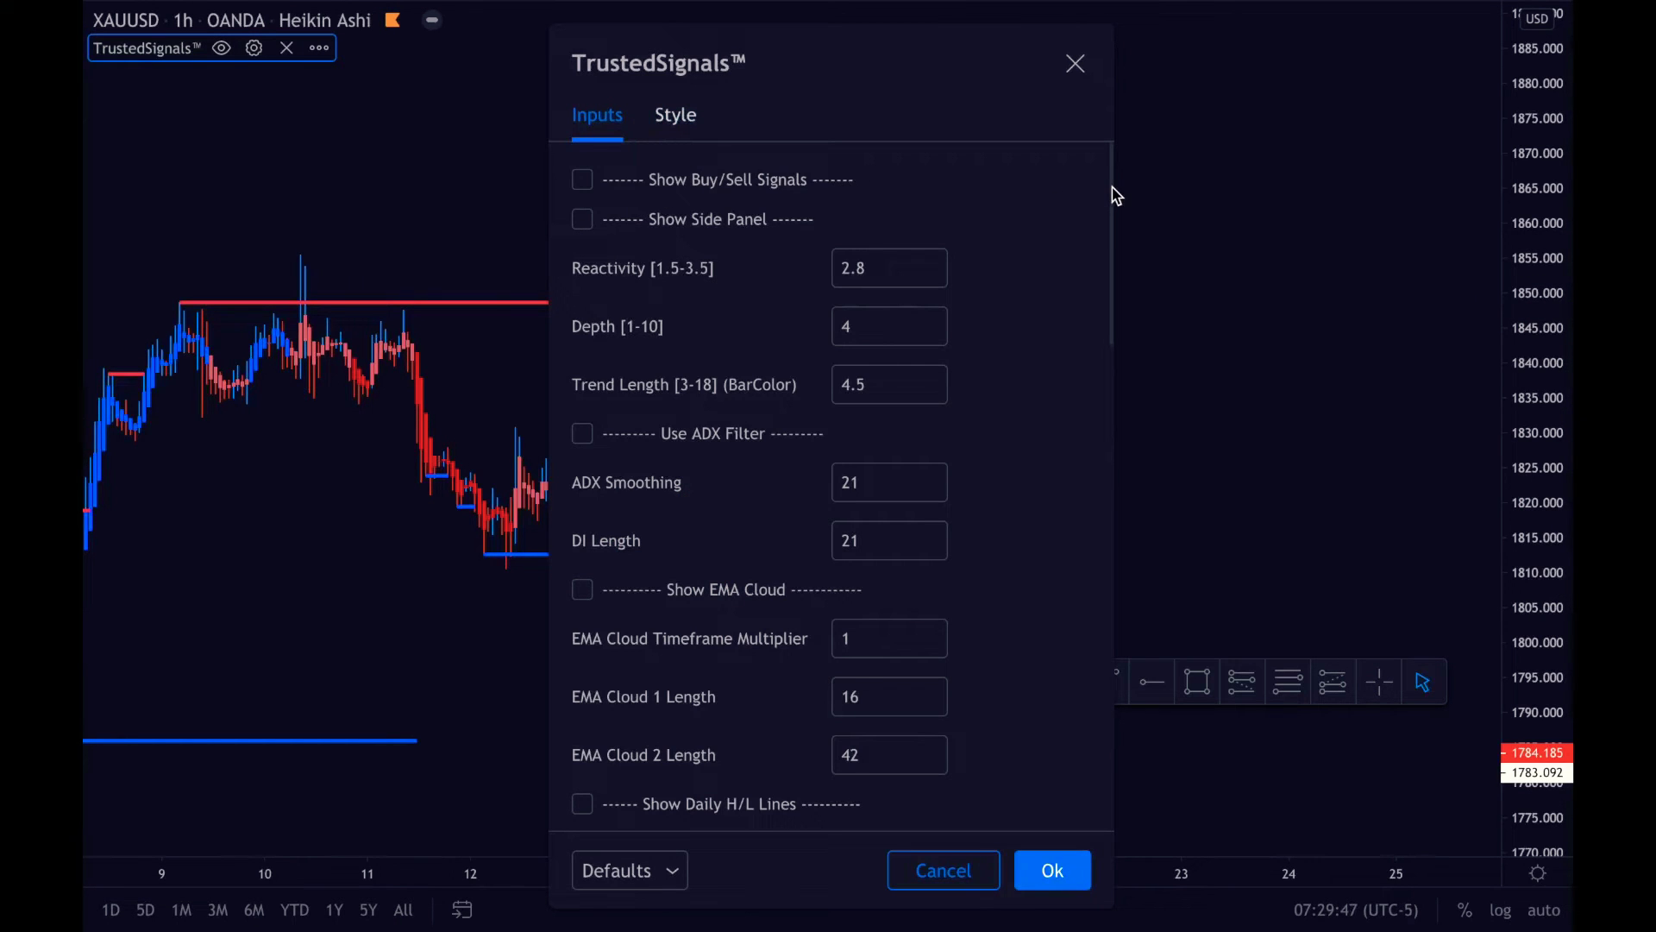
pyautogui.moveTo(1115, 194); pyautogui.dragTo(1110, 476)
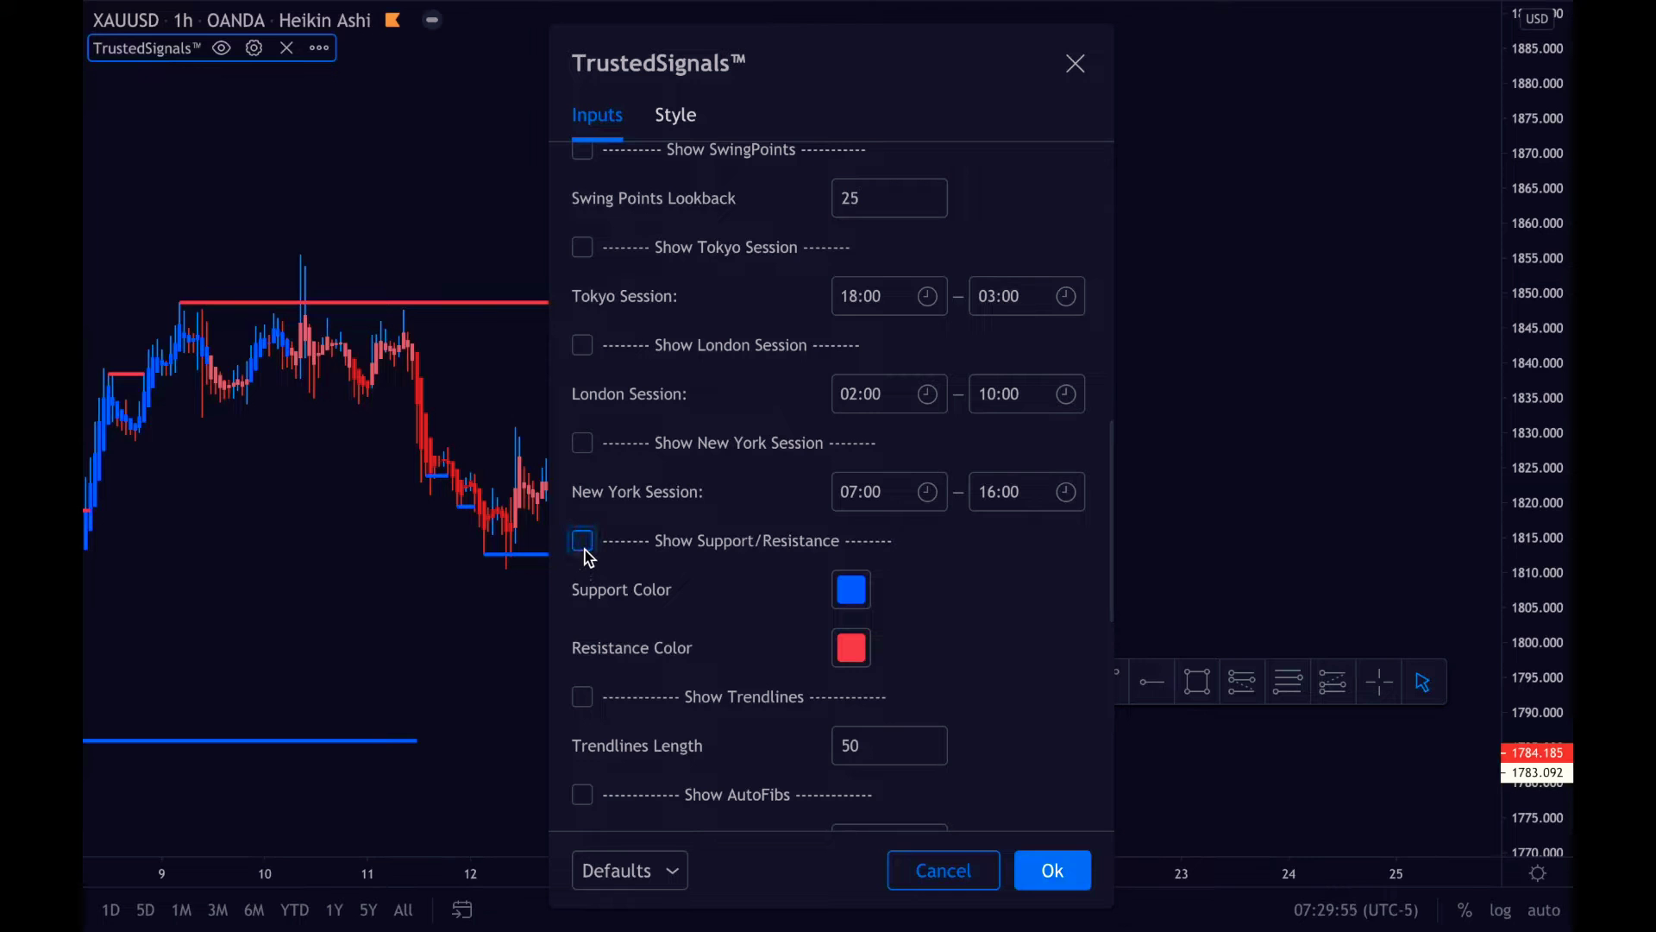
pyautogui.click(1054, 872)
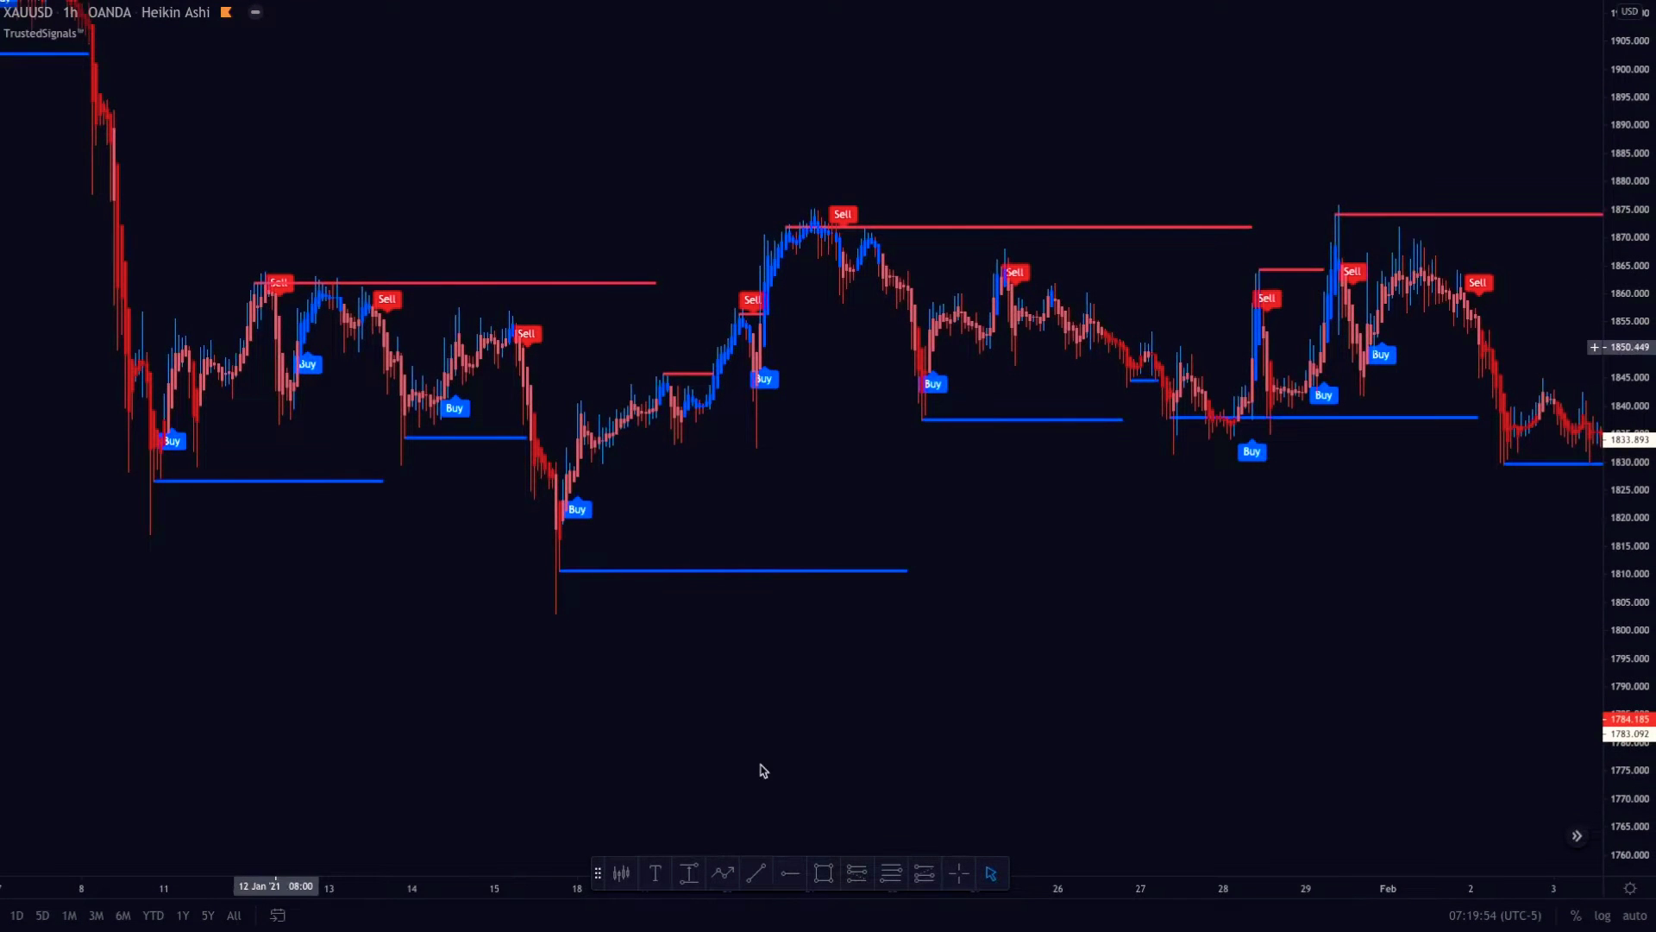
# - Examine how XAUUSD price reacts at the automatic support and resistance lines from early January into February
pyautogui.moveTo(519, 573); pyautogui.dragTo(638, 583)
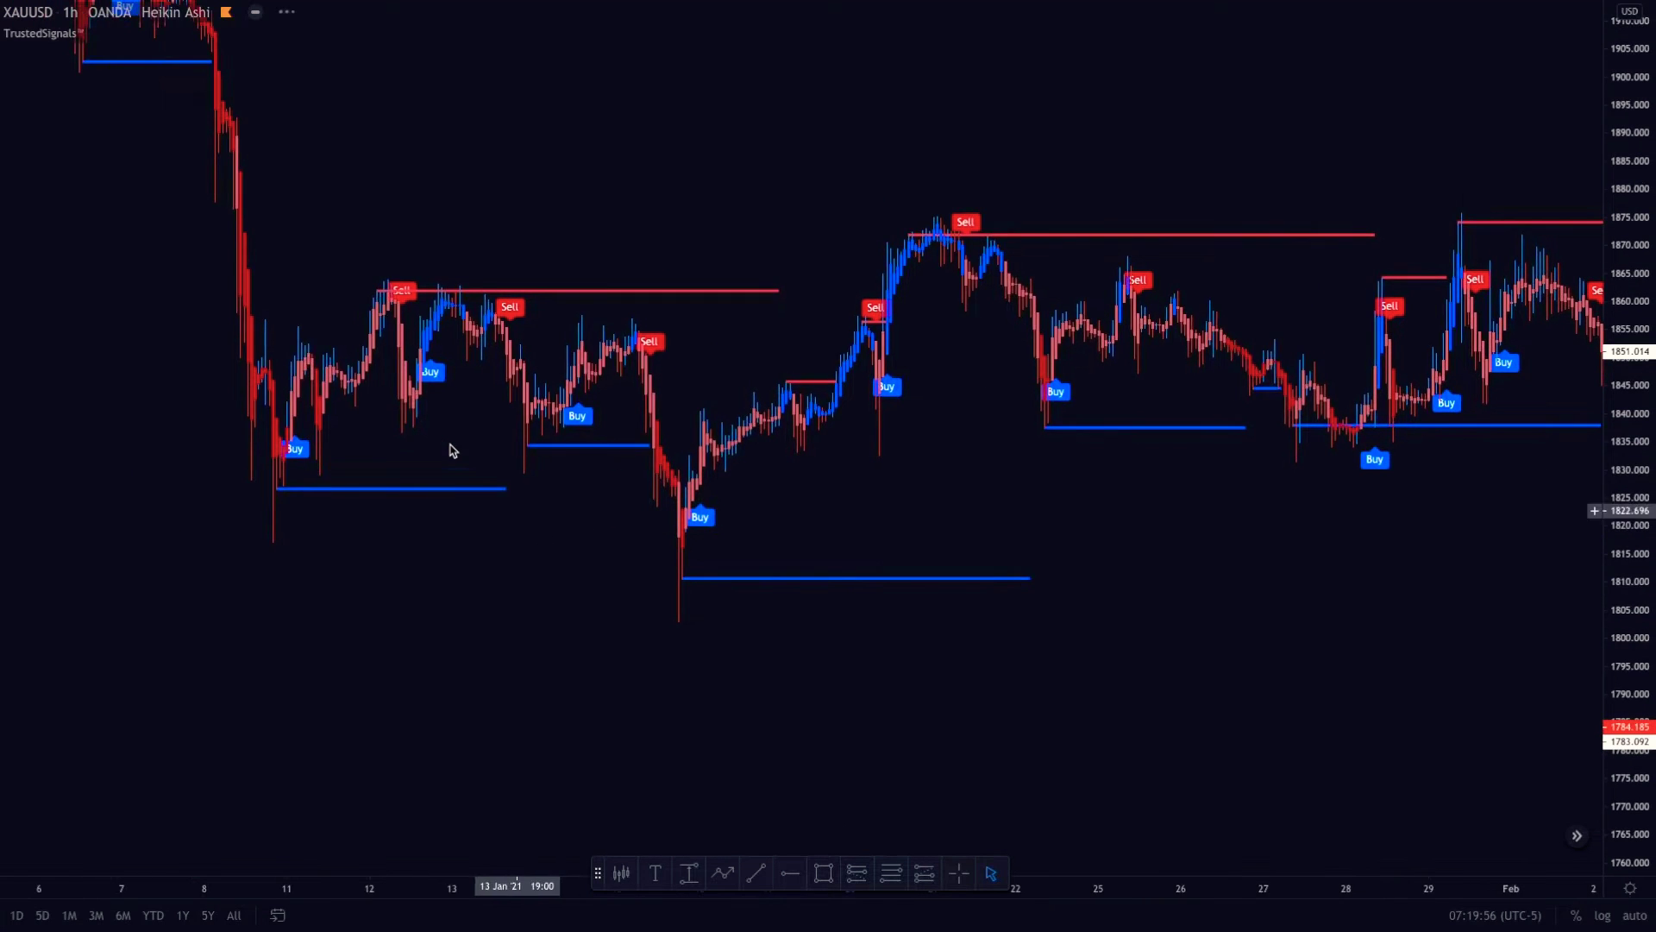
pyautogui.scroll(3, 452, 450)
pyautogui.moveTo(307, 499); pyautogui.dragTo(668, 490)
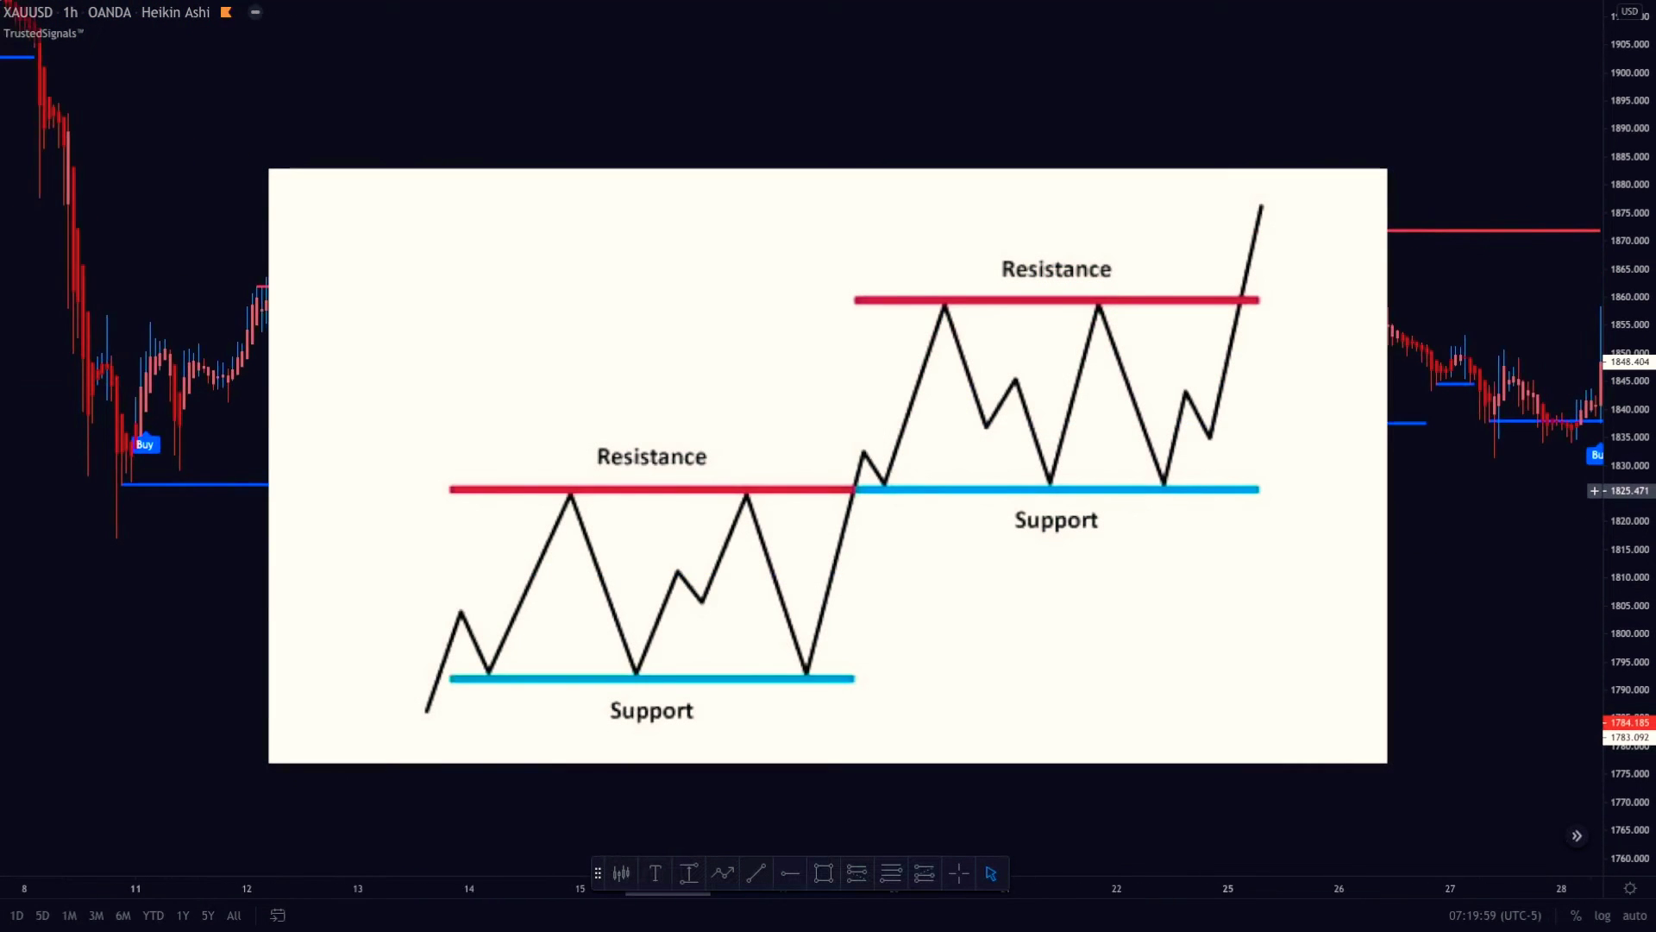
pyautogui.scroll(-3, 667, 490)
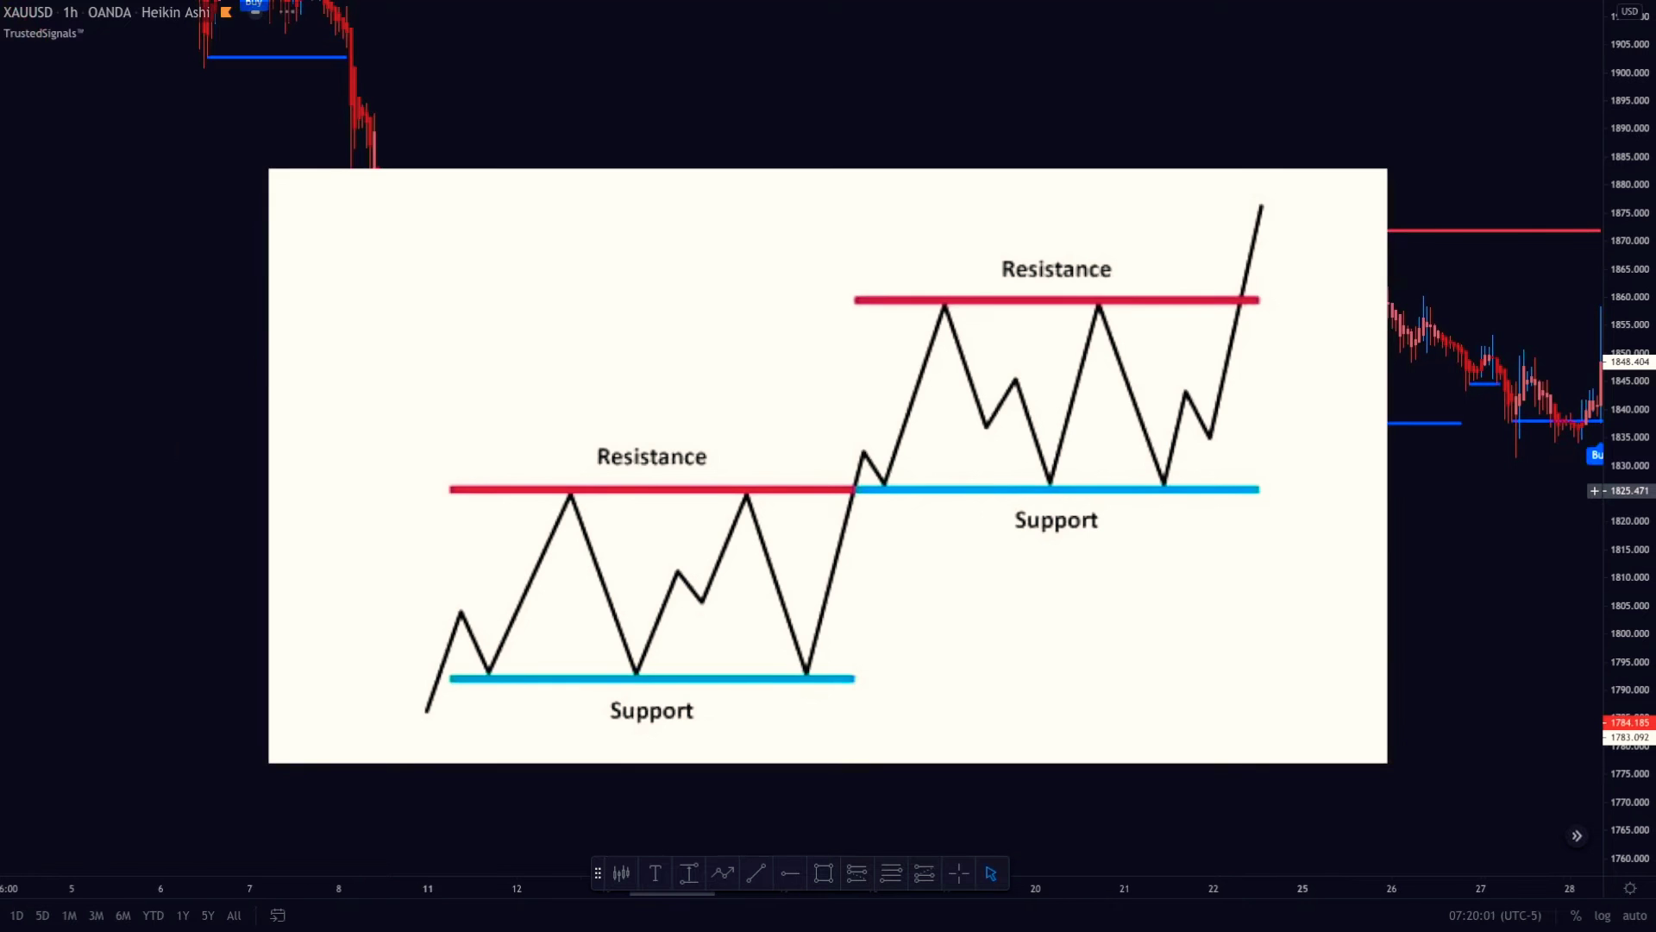
pyautogui.scroll(-1, 668, 490)
pyautogui.scroll(-2, 828, 466)
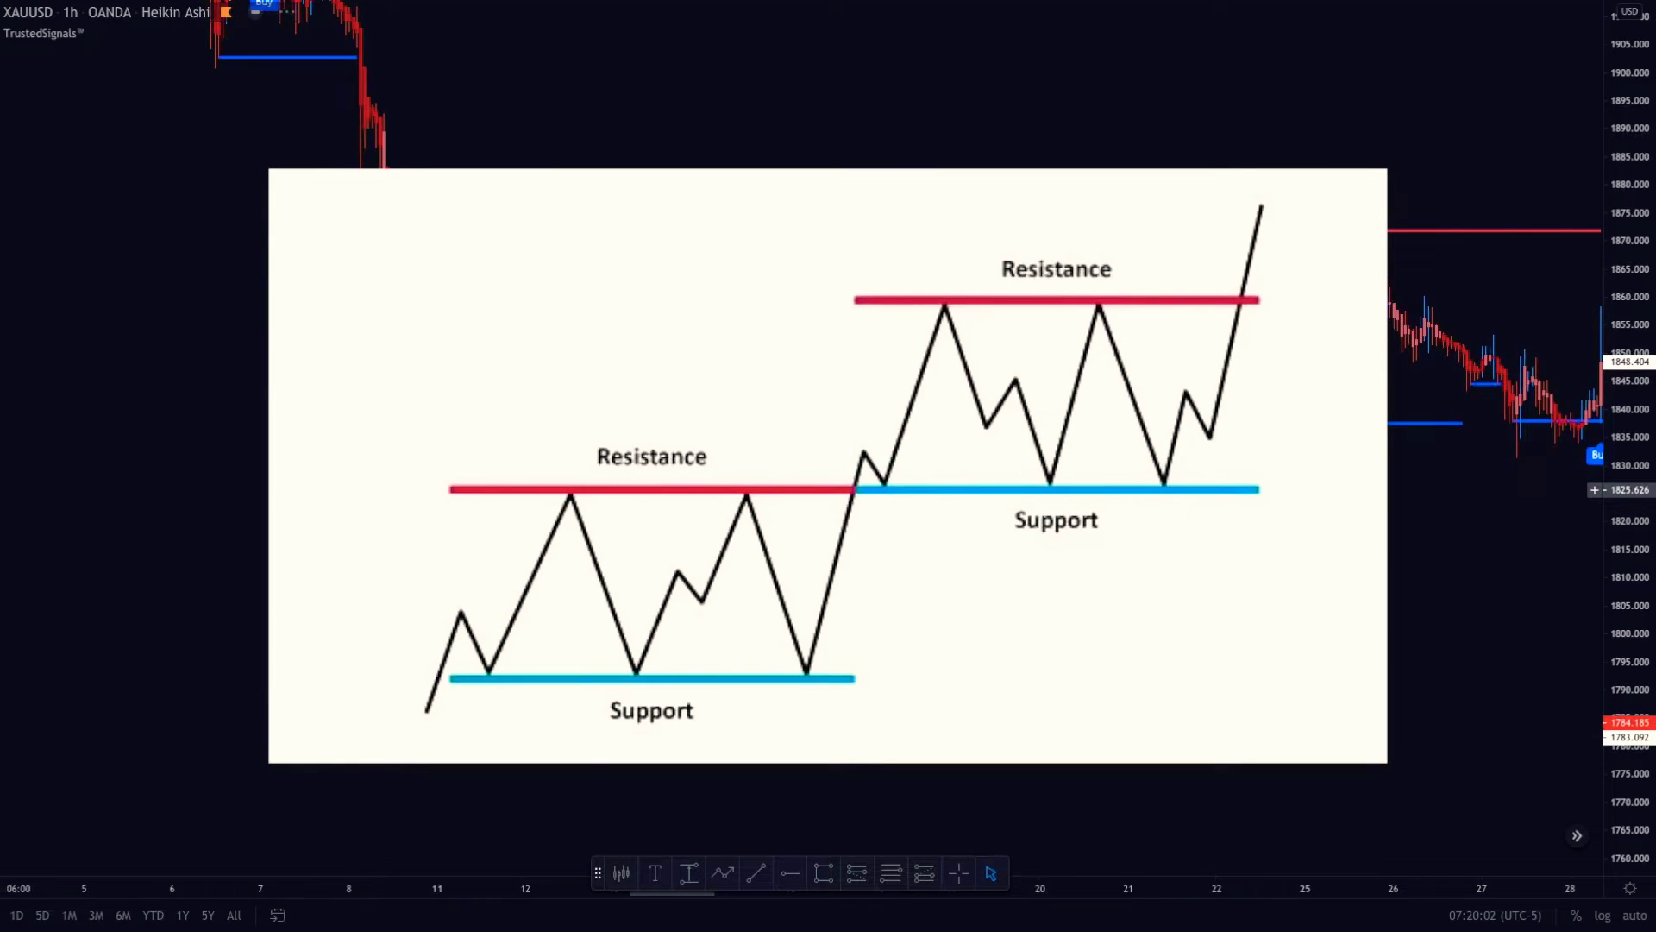
pyautogui.scroll(-1, 828, 466)
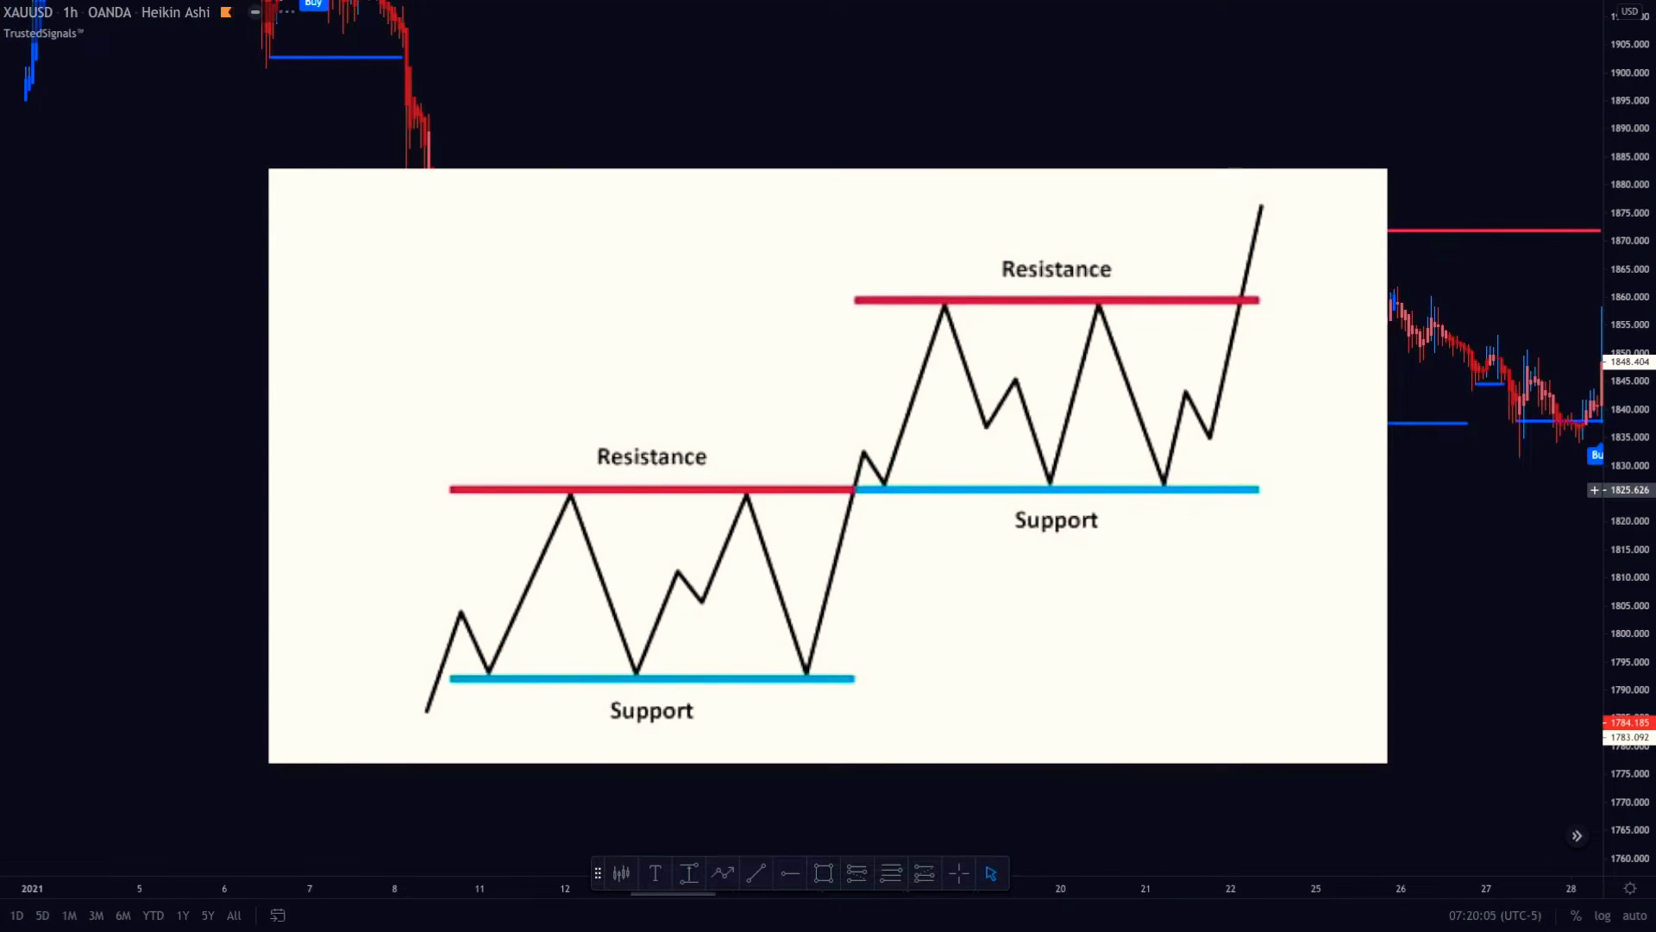
pyautogui.moveTo(694, 428); pyautogui.dragTo(737, 602)
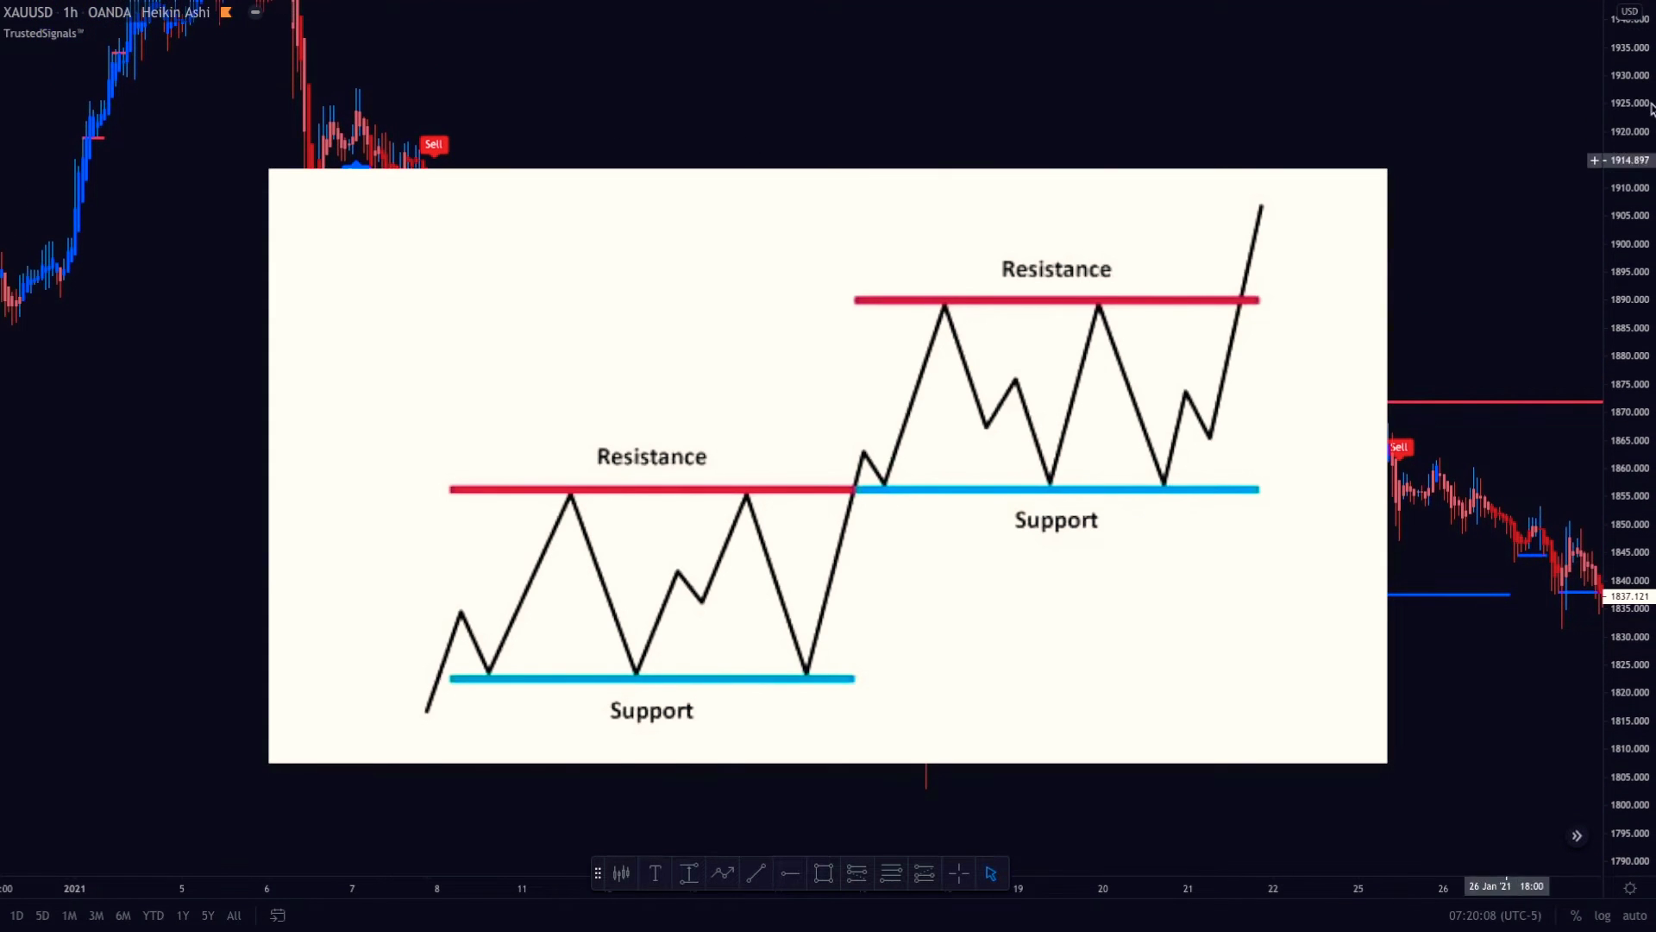
pyautogui.moveTo(1642, 79); pyautogui.dragTo(1638, 377)
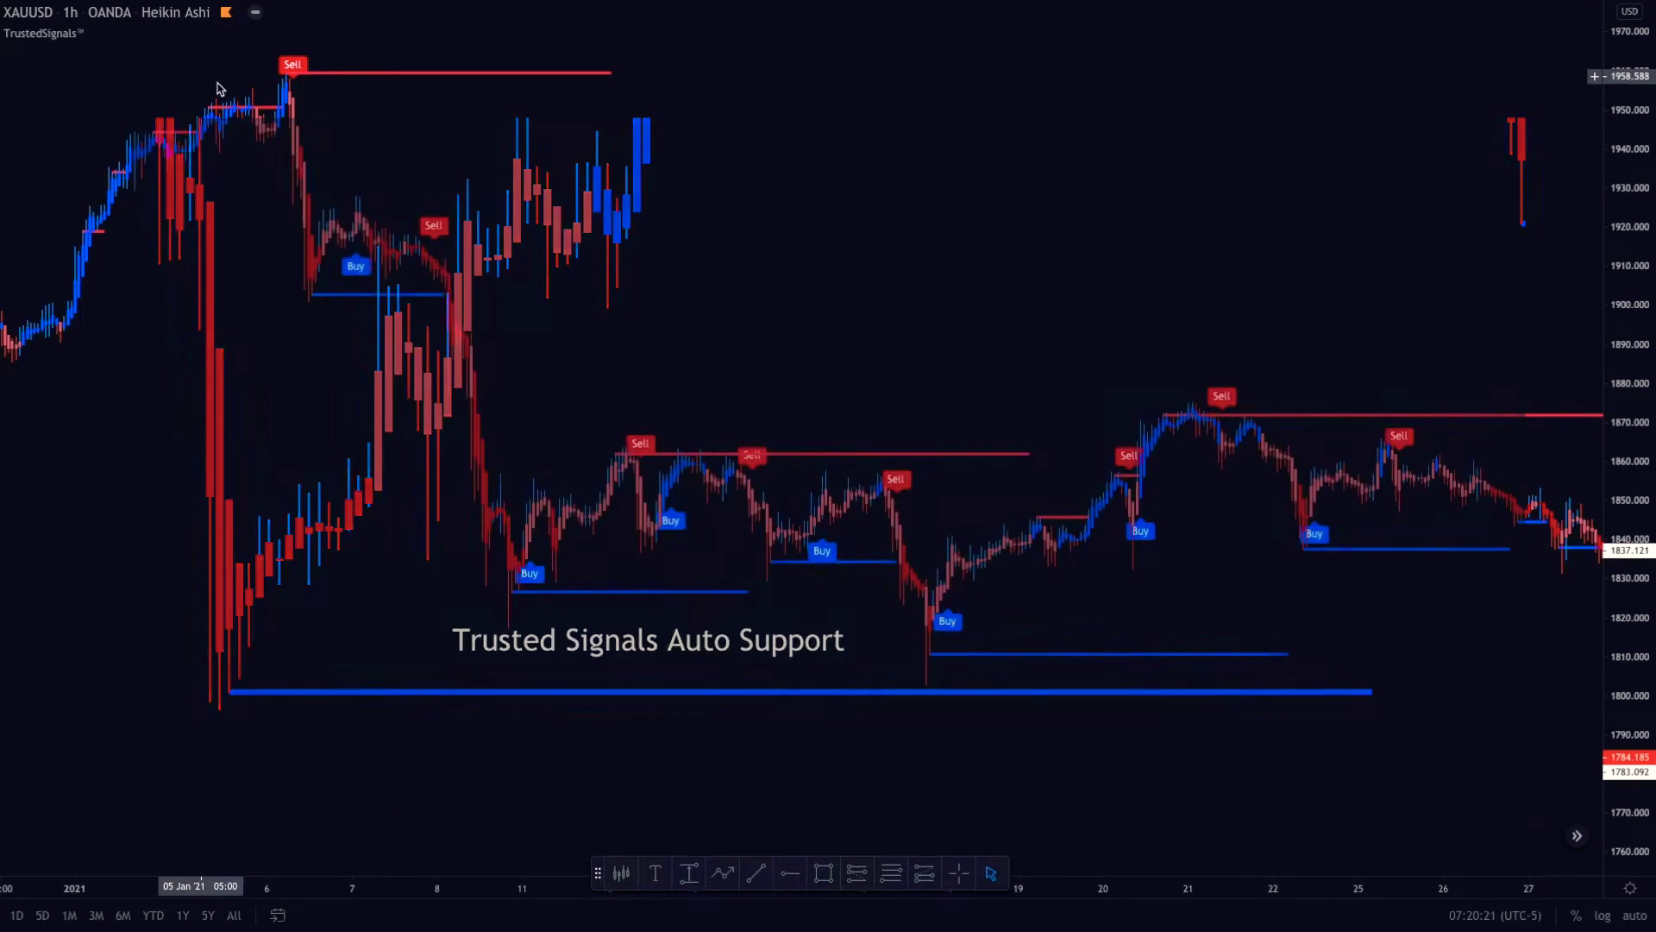
pyautogui.moveTo(602, 236); pyautogui.dragTo(467, 248)
pyautogui.moveTo(1254, 284); pyautogui.dragTo(495, 271)
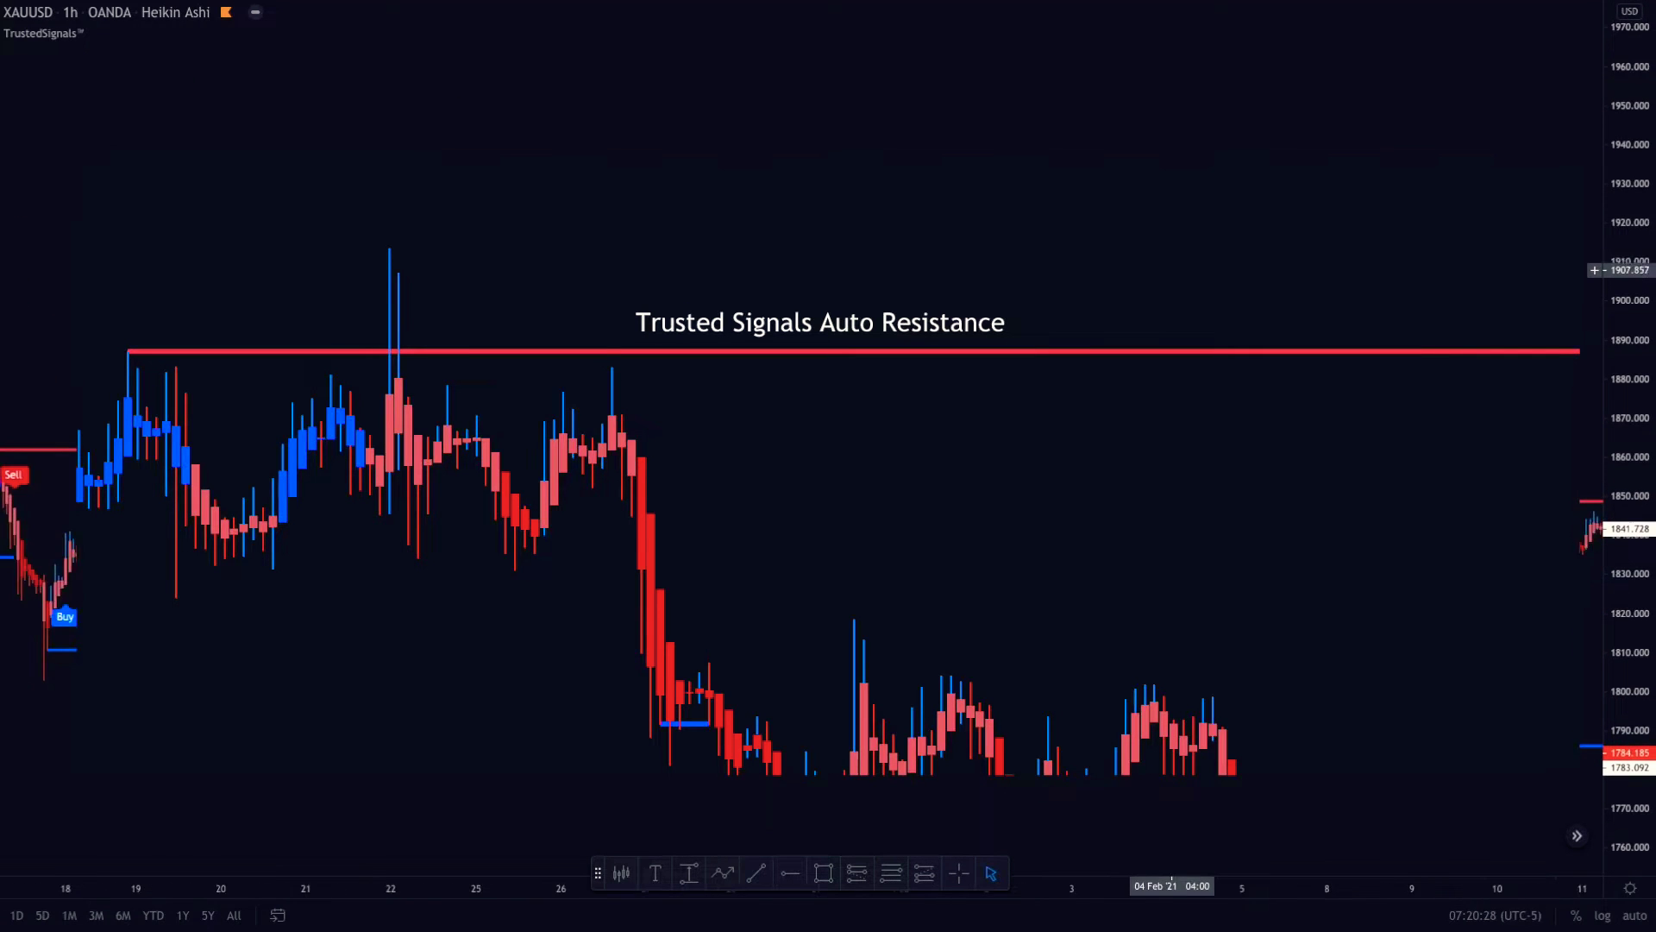
pyautogui.moveTo(1173, 270); pyautogui.dragTo(585, 256)
pyautogui.moveTo(1125, 303); pyautogui.dragTo(1068, 183)
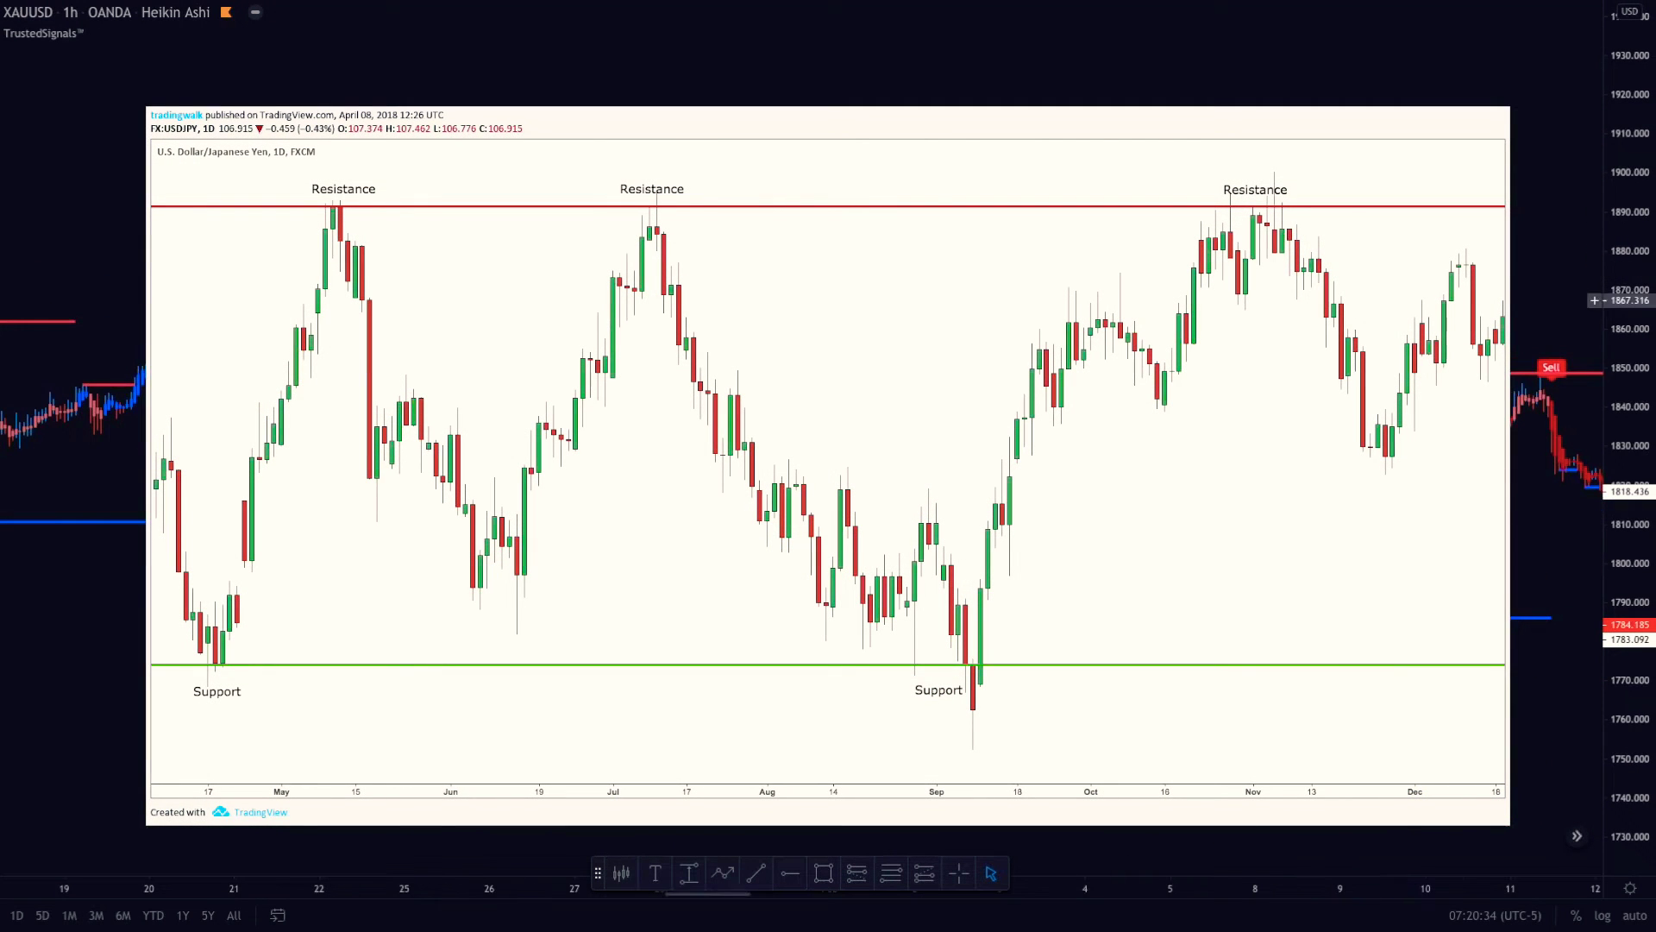
# - Examine the older XAUUSD support and resistance lines and their signals from late November through January
pyautogui.moveTo(1630, 209); pyautogui.dragTo(1622, 256)
pyautogui.scroll(-3, 1365, 267)
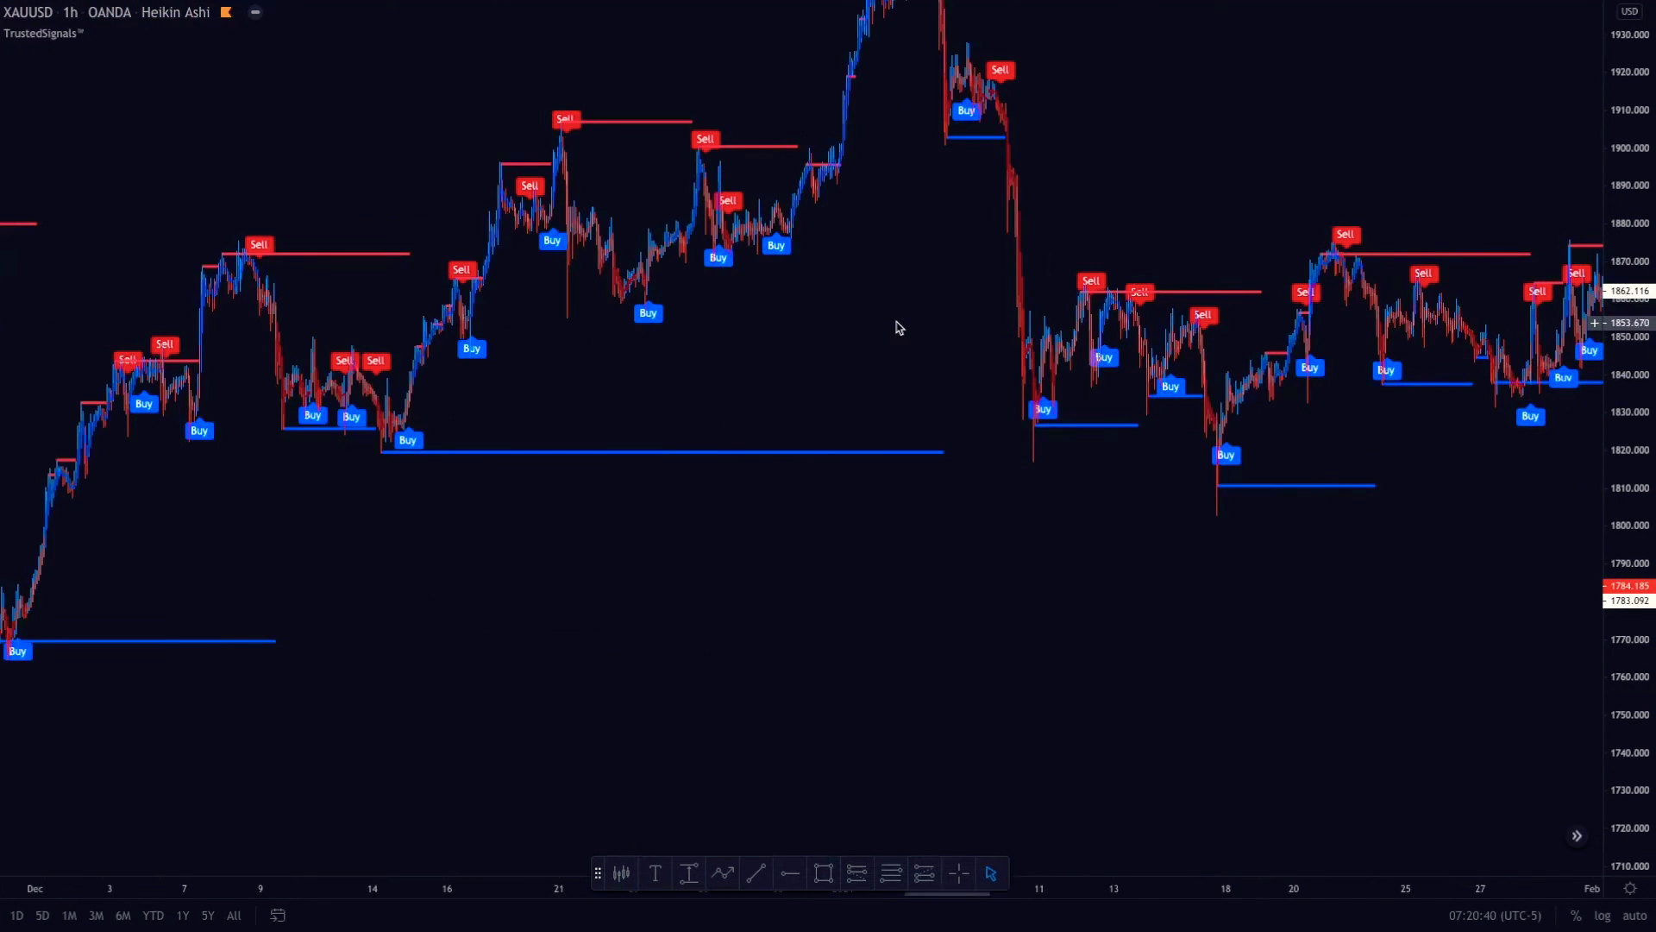
pyautogui.moveTo(1004, 368); pyautogui.dragTo(1180, 392)
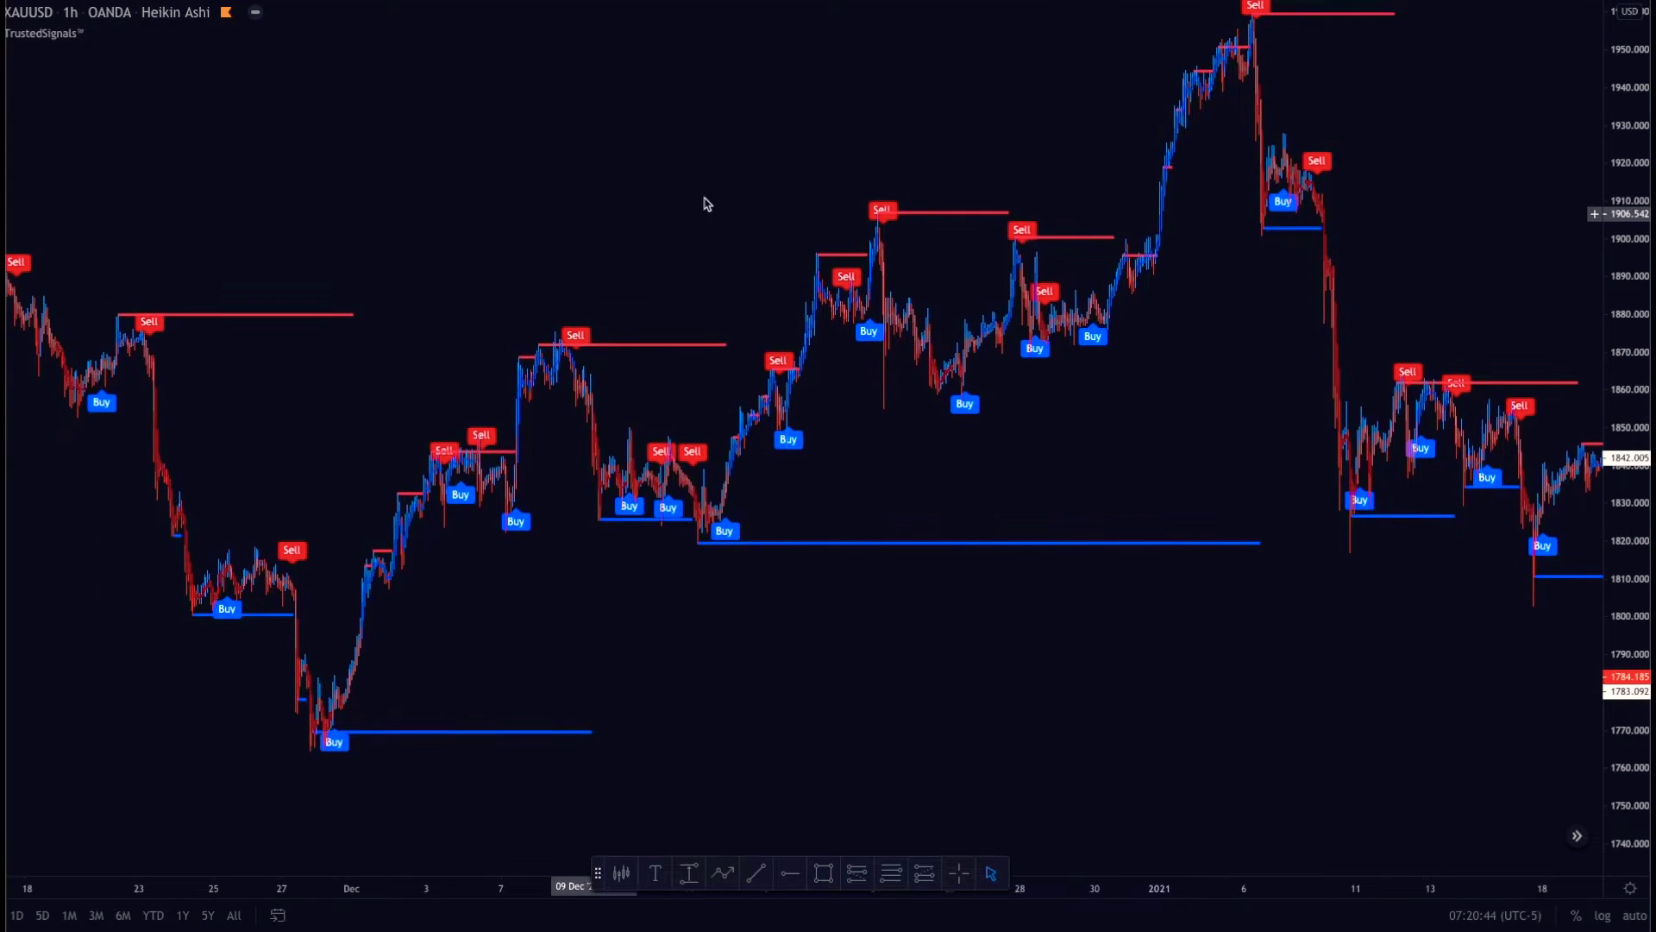
pyautogui.moveTo(1634, 119); pyautogui.dragTo(1629, 338)
pyautogui.scroll(2, 725, 154)
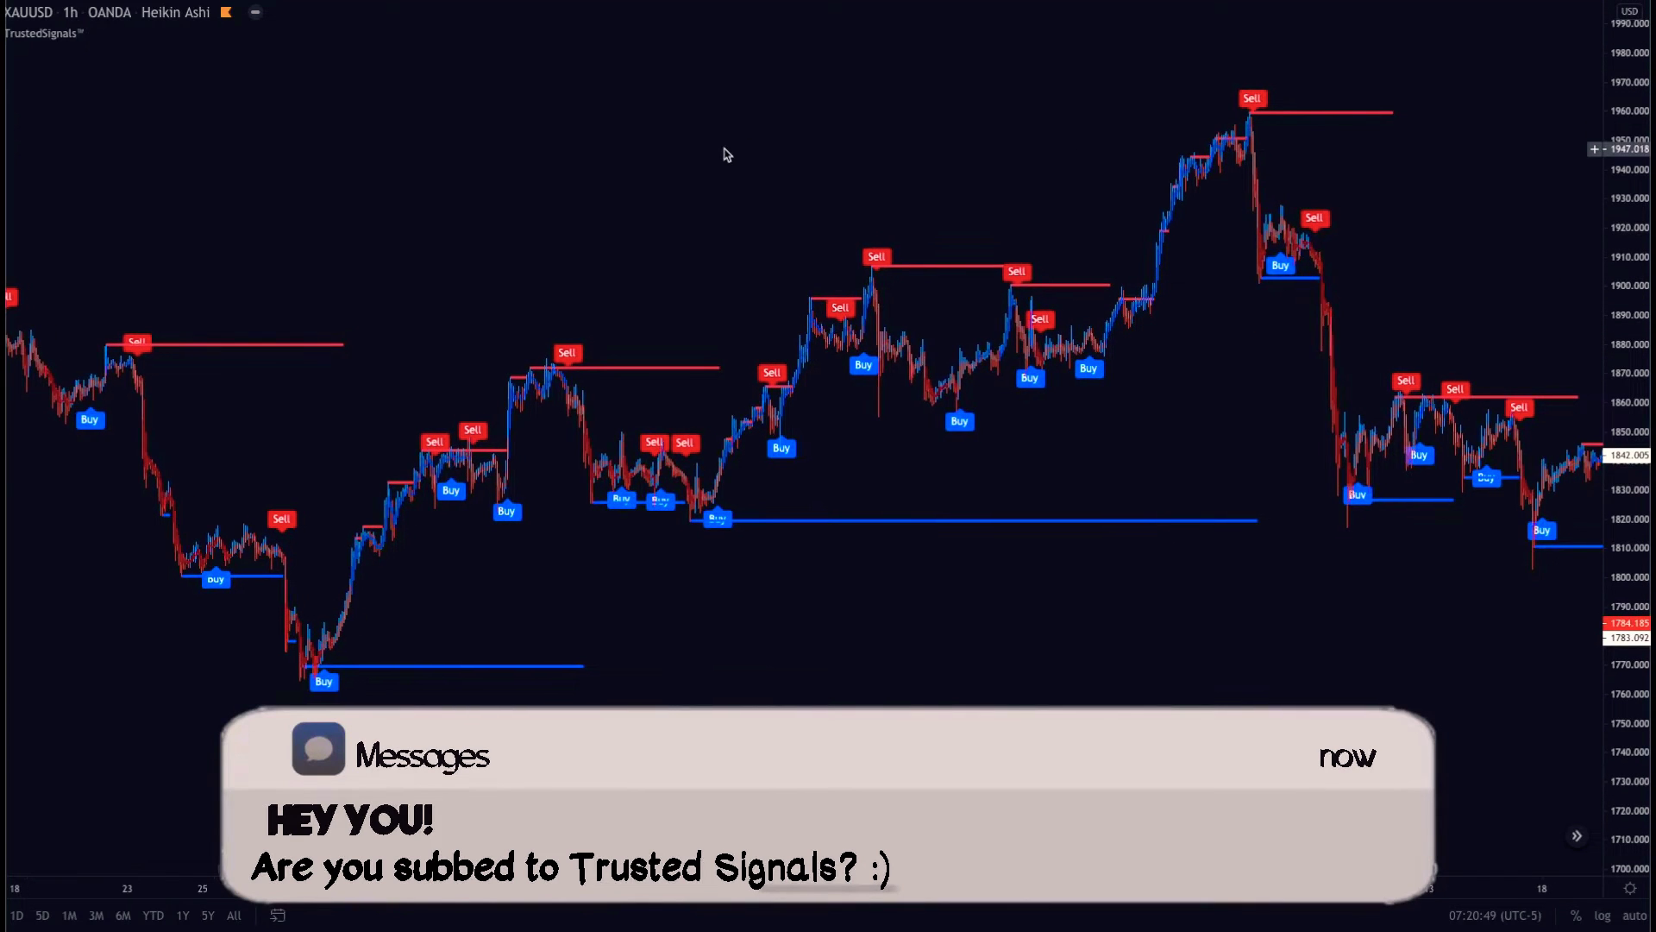
pyautogui.scroll(2, 725, 154)
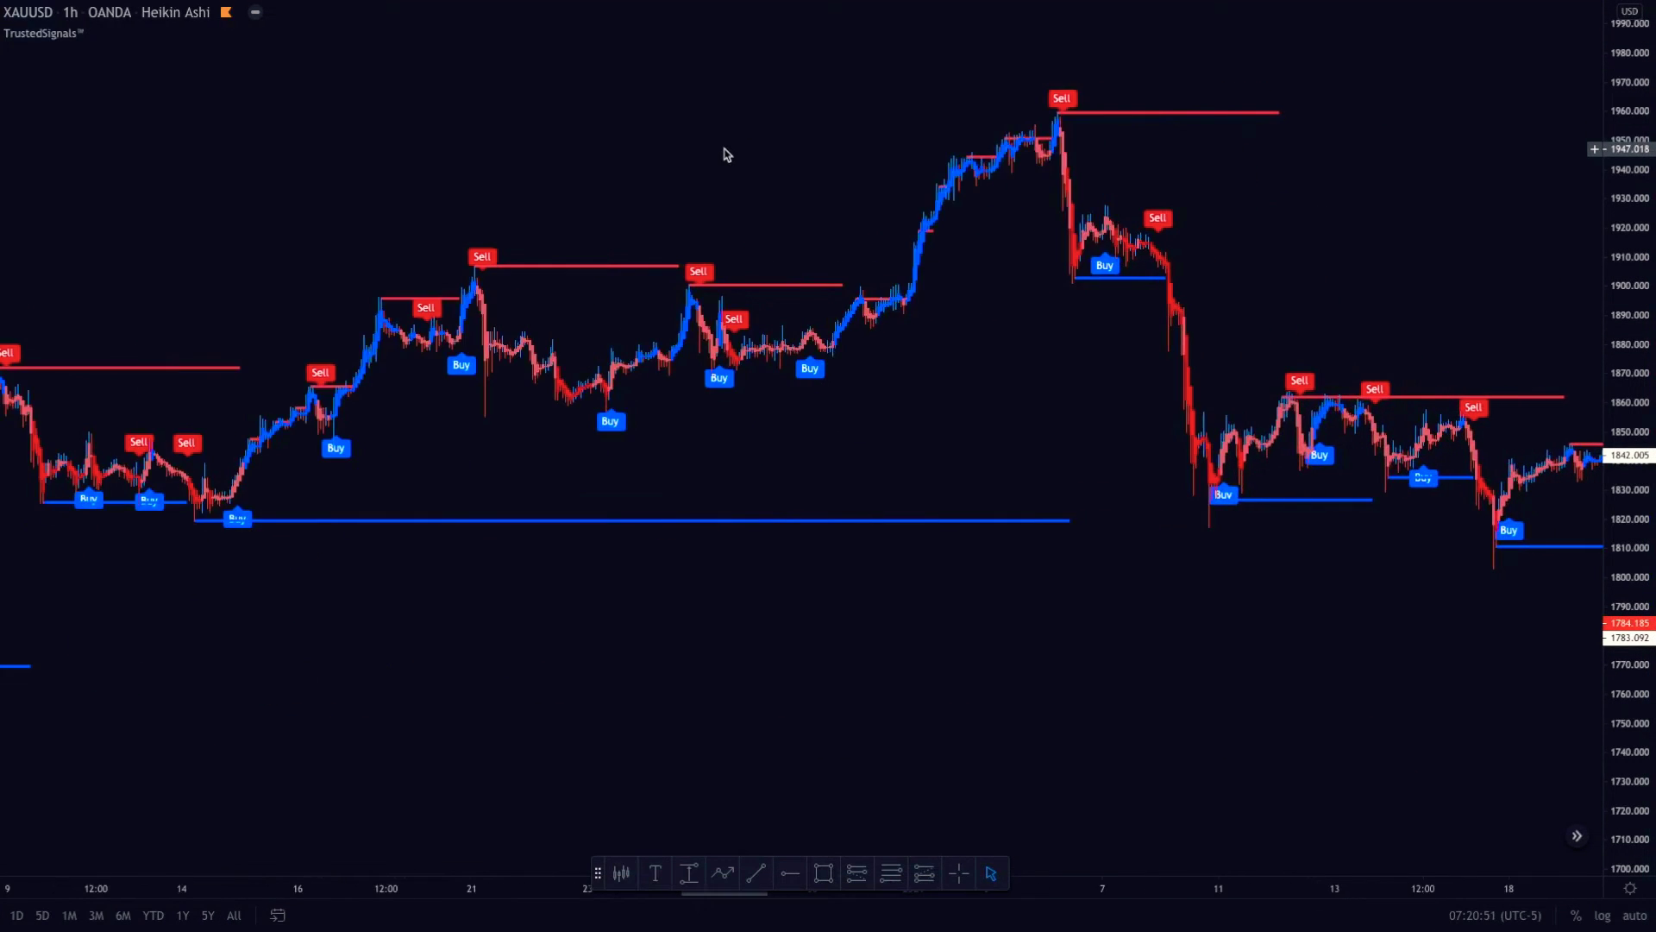
pyautogui.scroll(1, 725, 155)
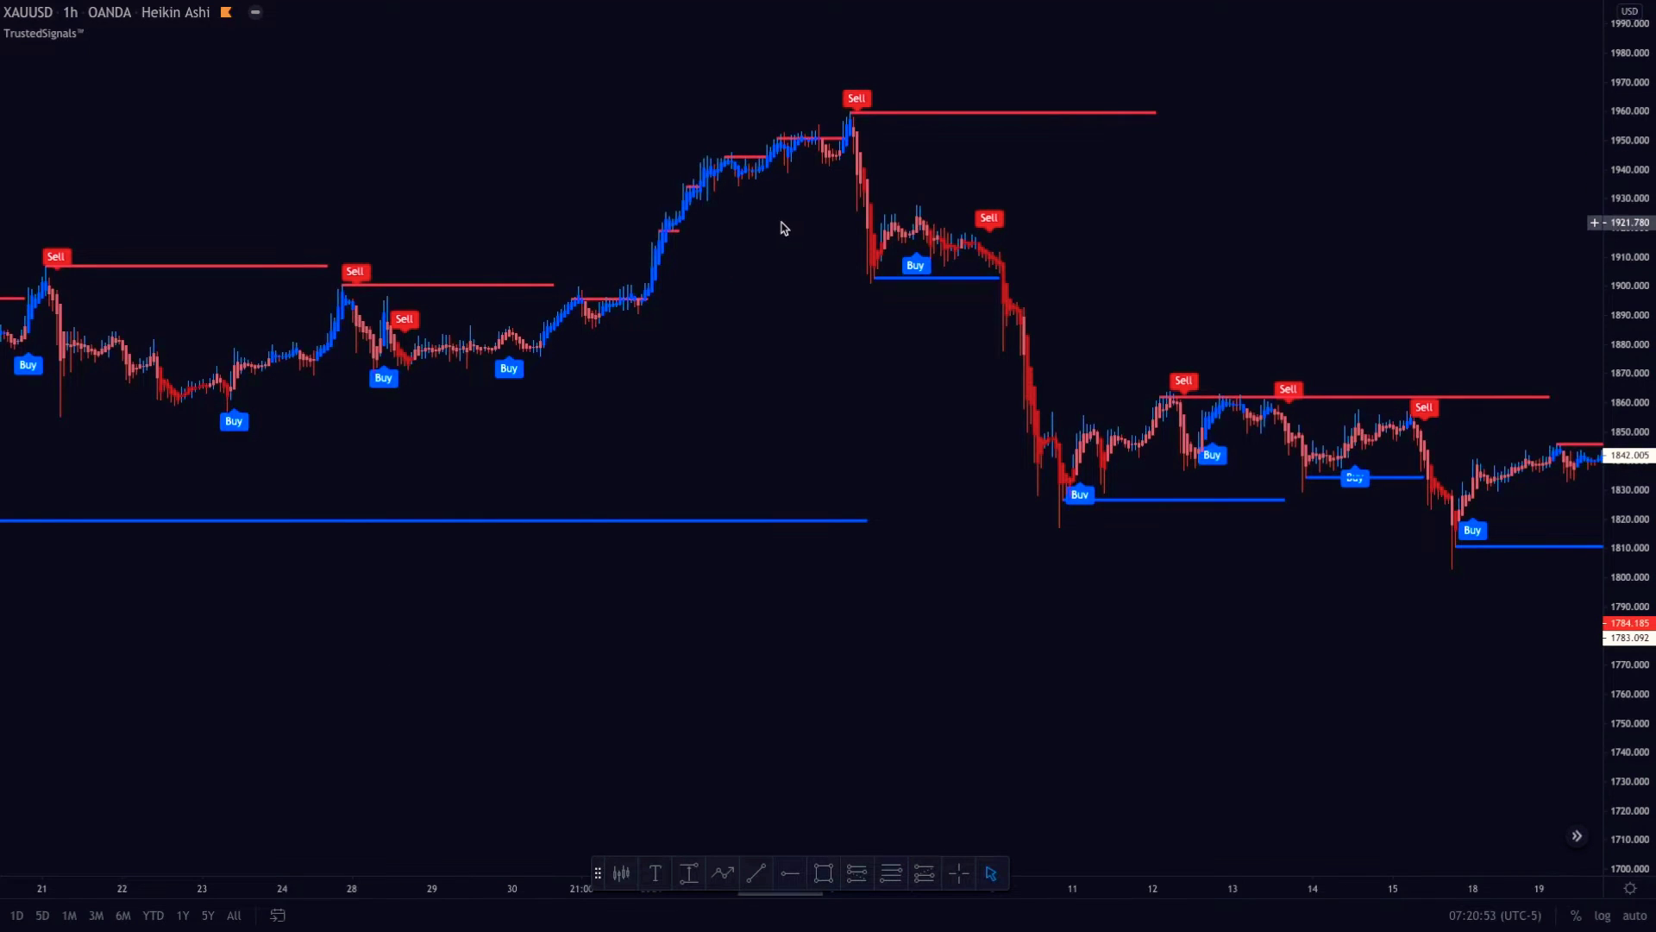
pyautogui.scroll(-3, 785, 227)
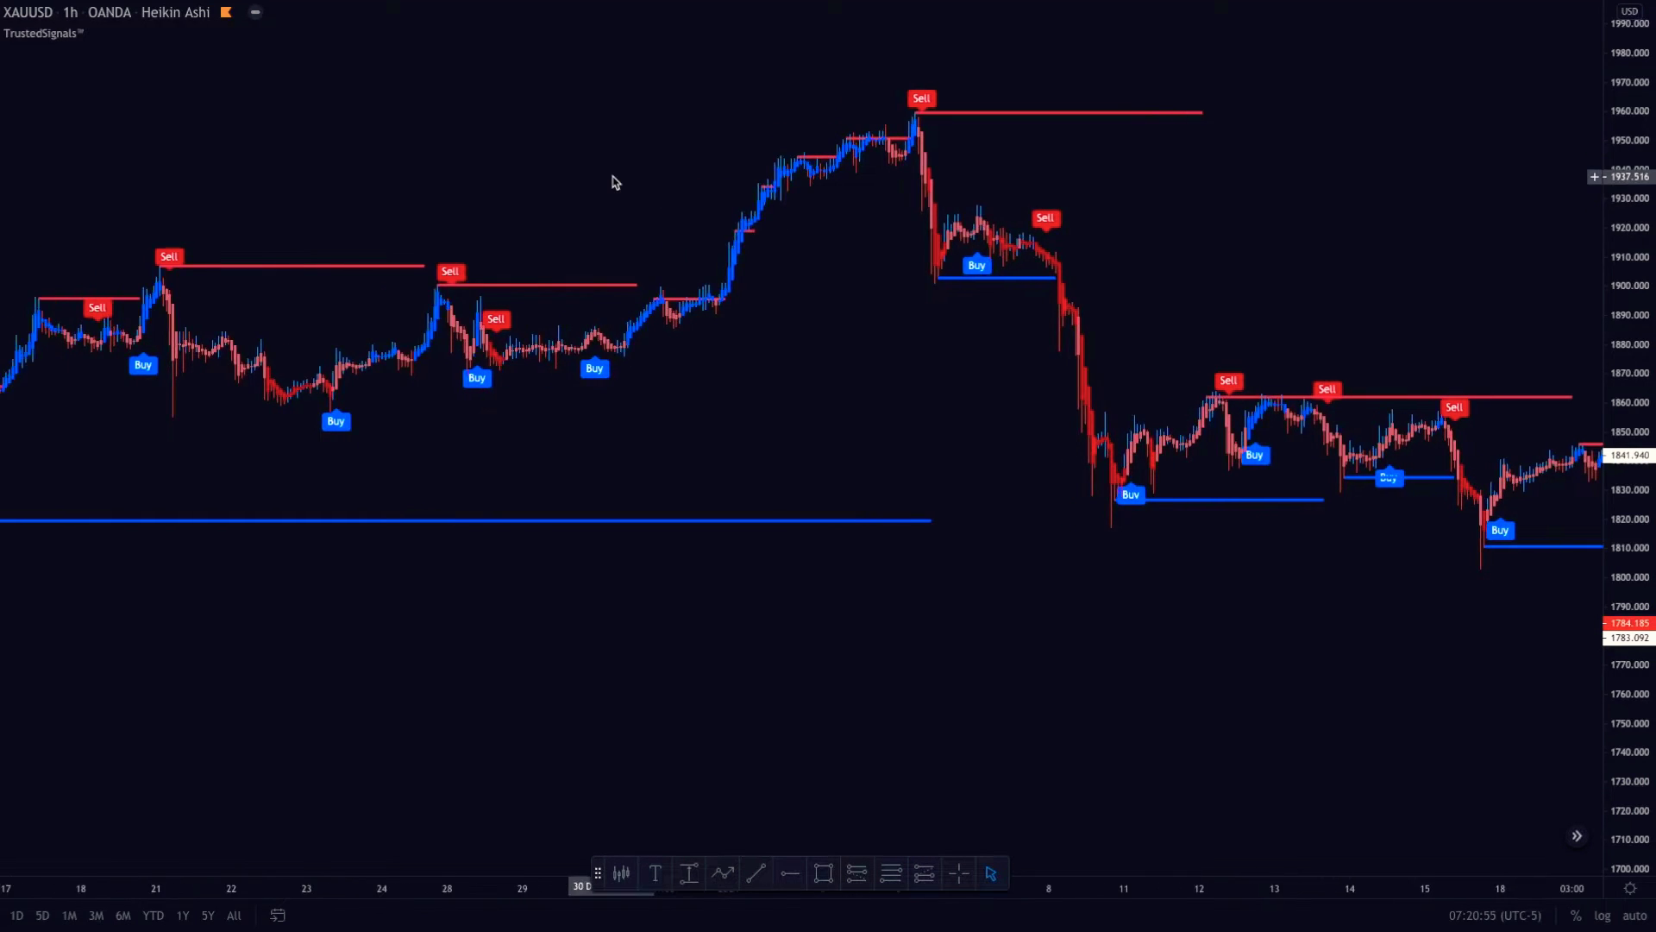
pyautogui.scroll(1, 614, 180)
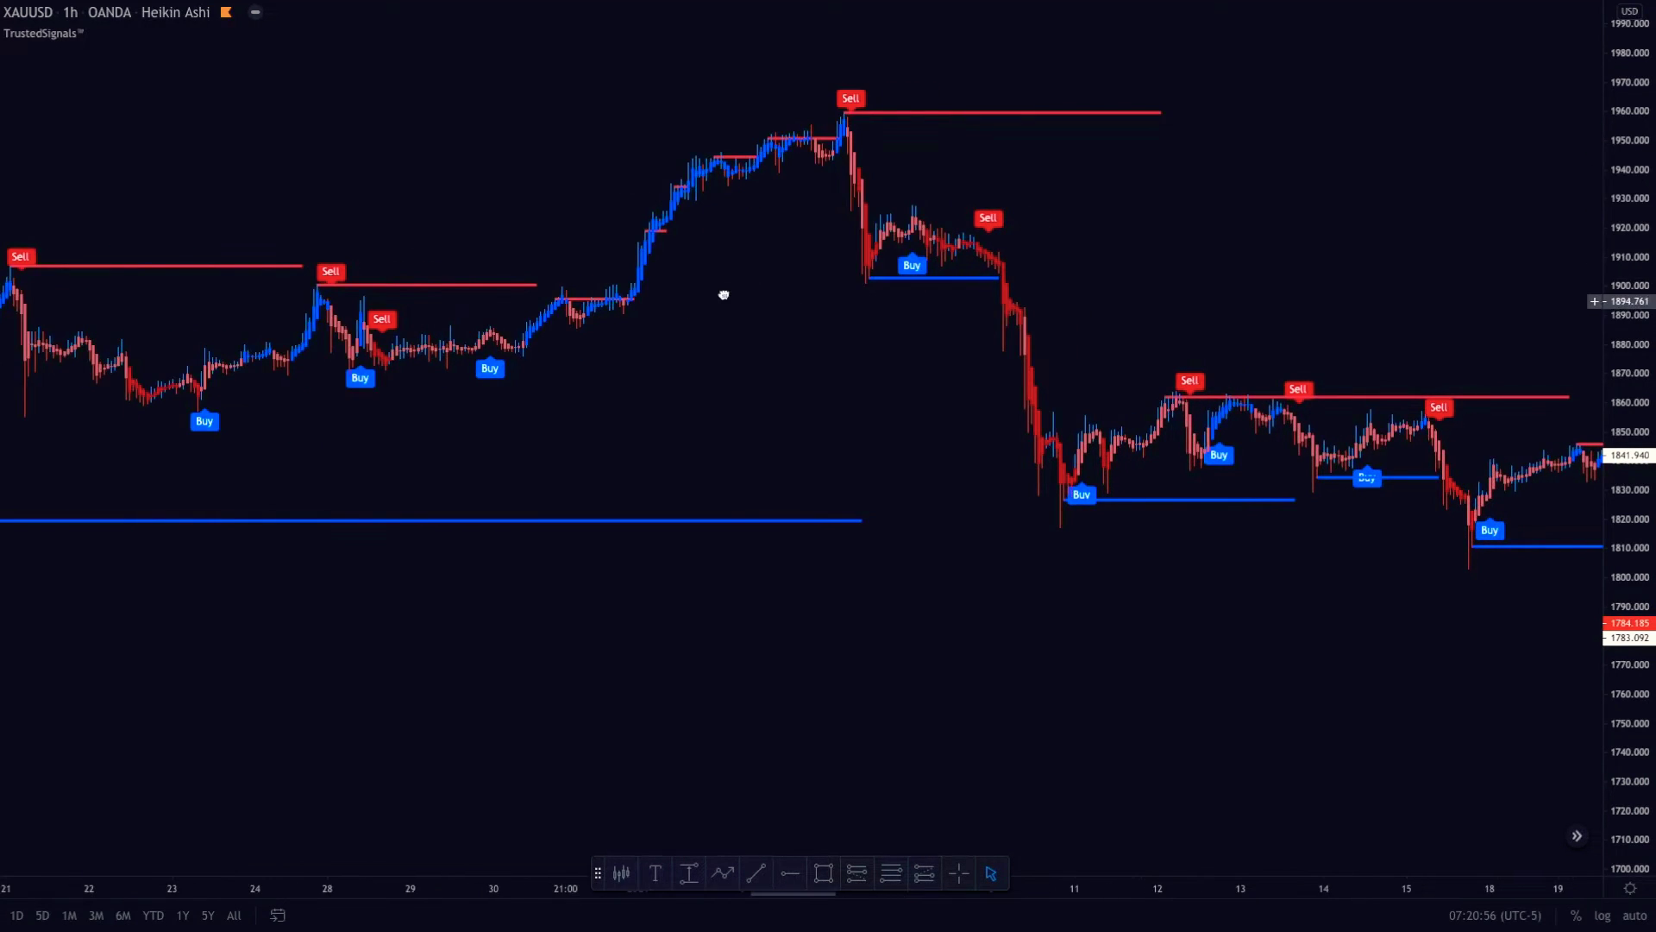
pyautogui.moveTo(724, 295); pyautogui.dragTo(645, 285)
pyautogui.moveTo(1125, 271); pyautogui.dragTo(928, 263)
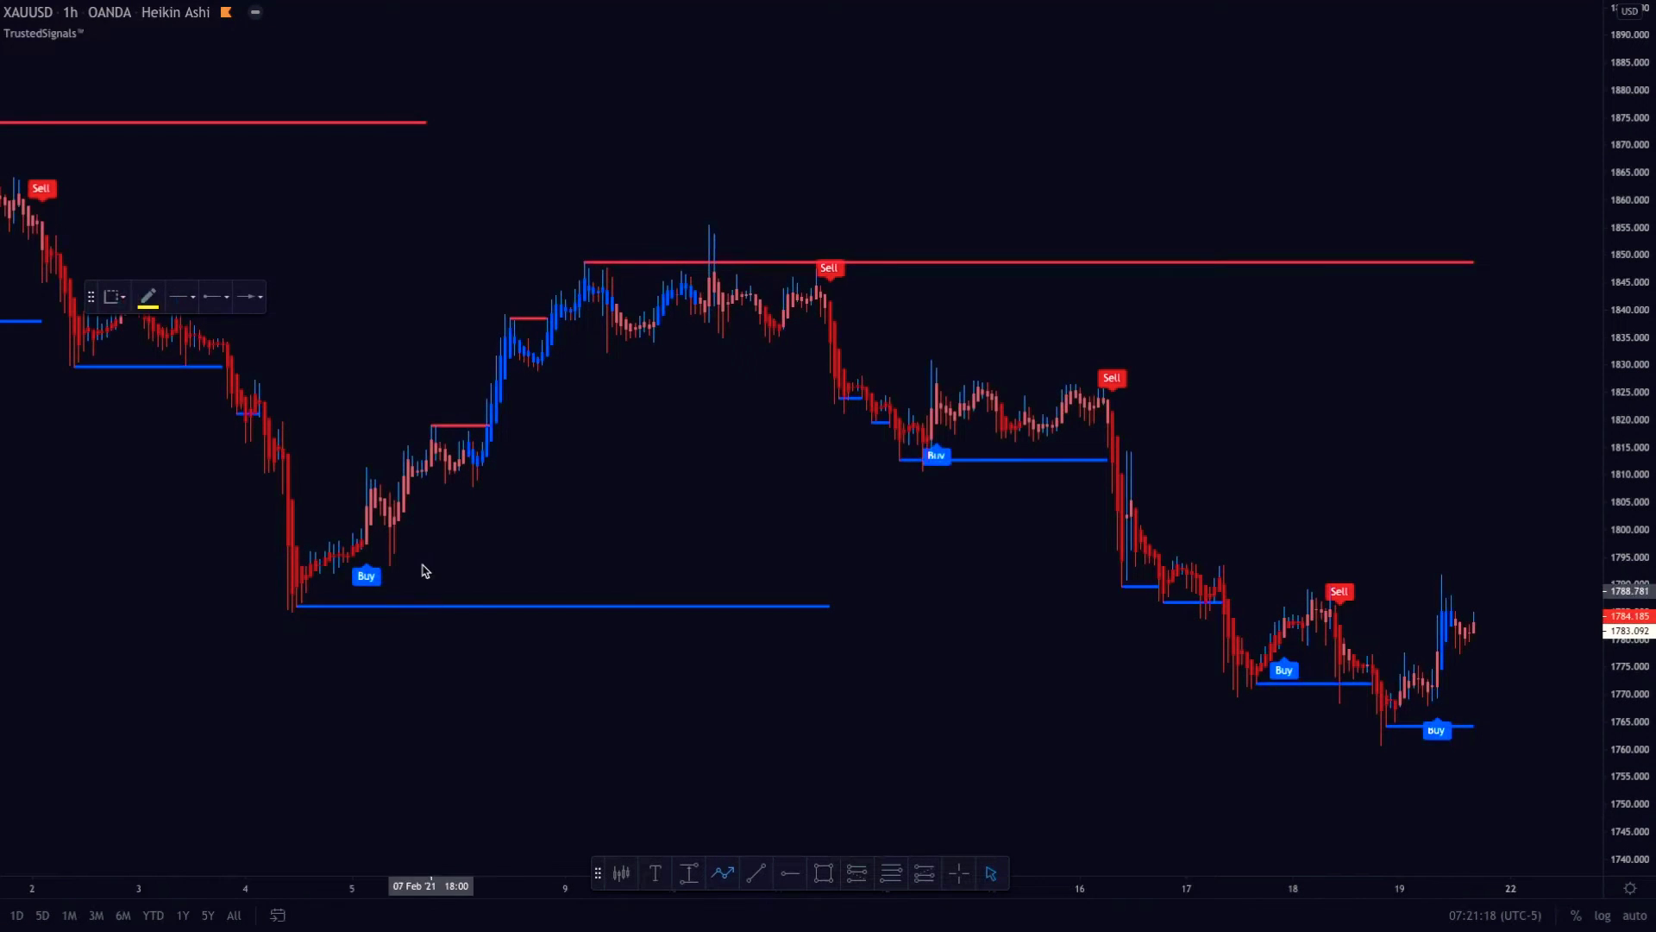
# - Draw a yellow path arrow rising along the early-February rally, starting near the Buy signal at about 1793.5 and ending below the long resistance line
pyautogui.click(422, 565)
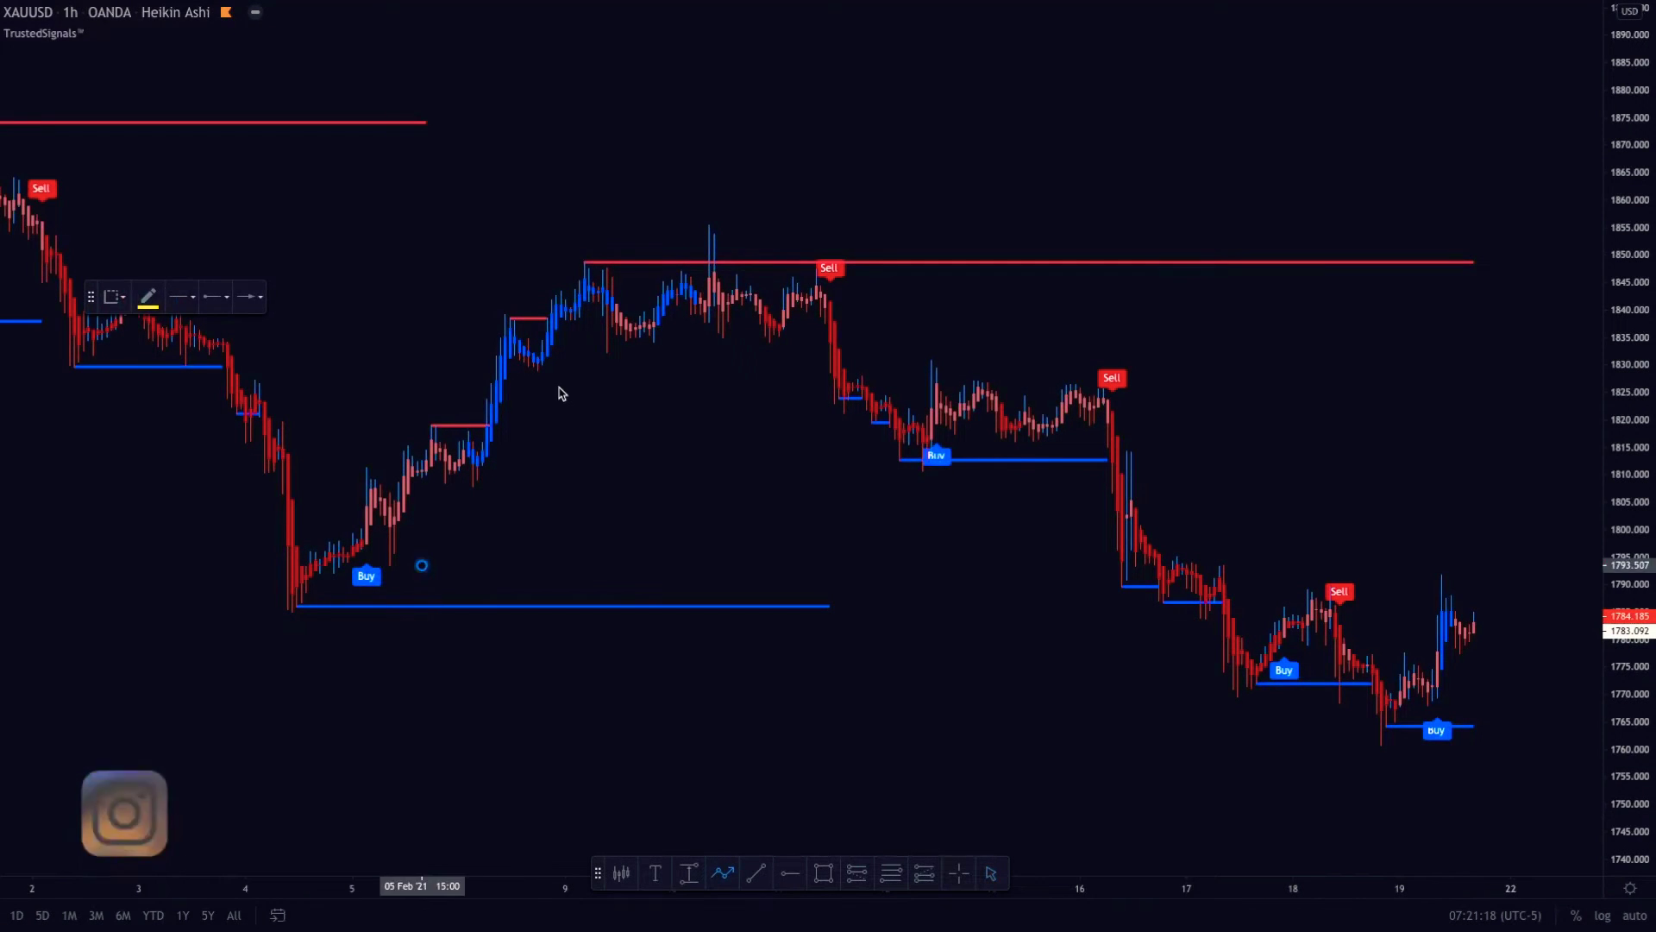
pyautogui.click(581, 381)
pyautogui.click(690, 394)
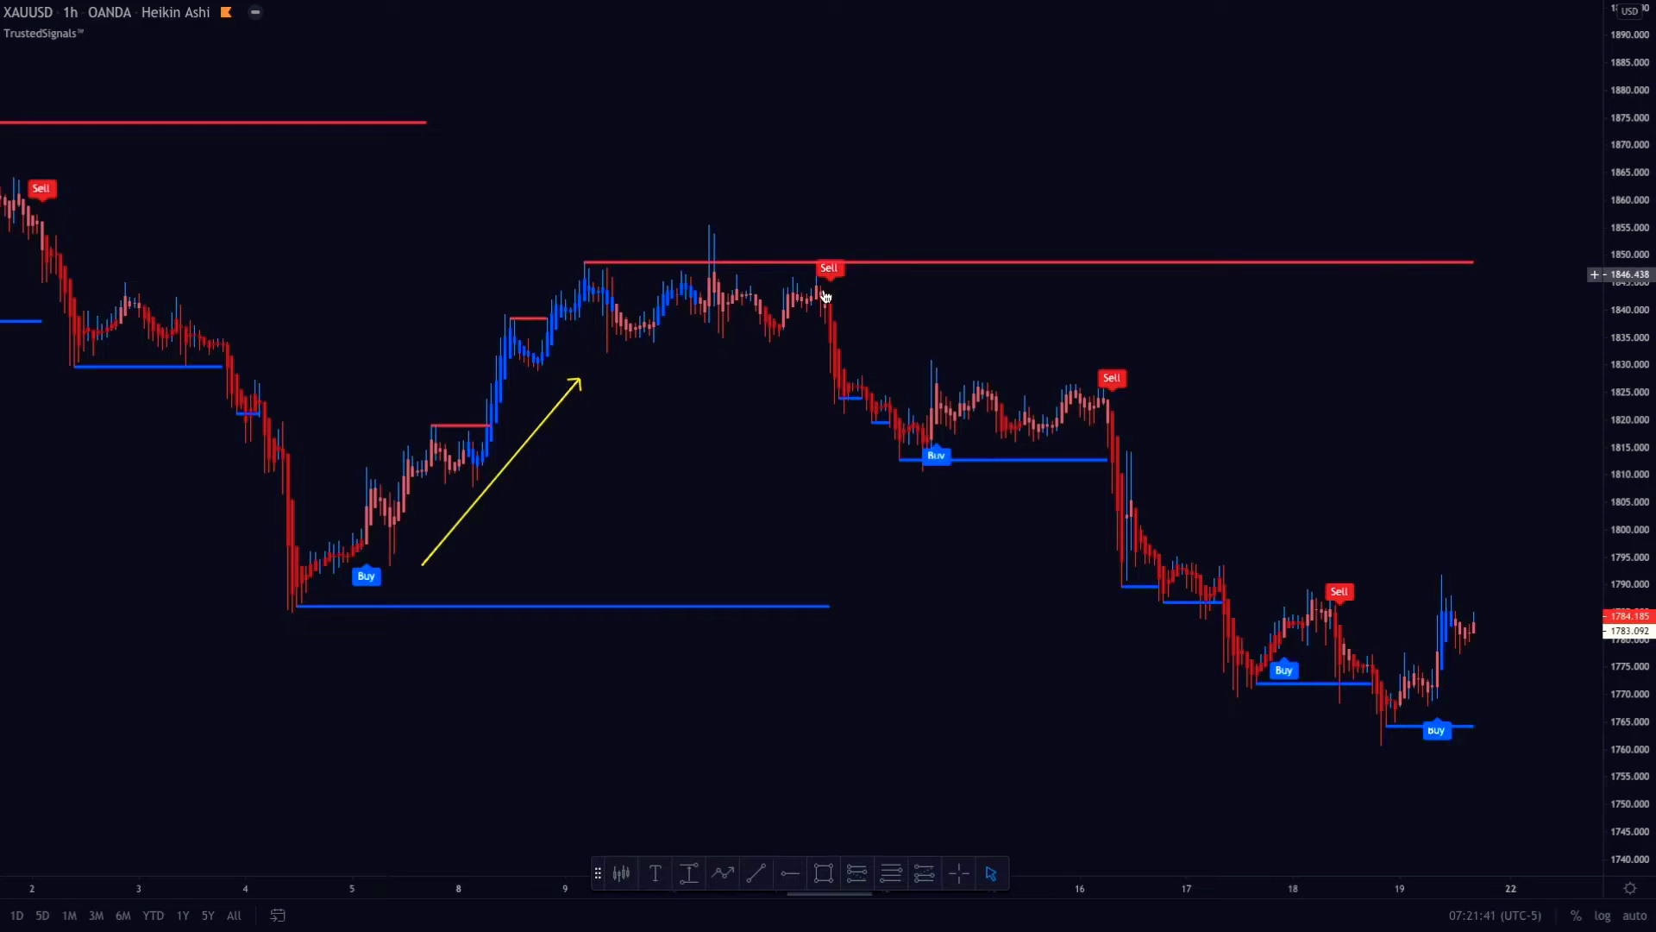
# - Place a short position at the Sell signal by the long resistance line, entry about 1836.8, and extend its target to the support line at about 1785.6
pyautogui.scroll(1, 765, 333)
pyautogui.moveTo(654, 426); pyautogui.dragTo(660, 433)
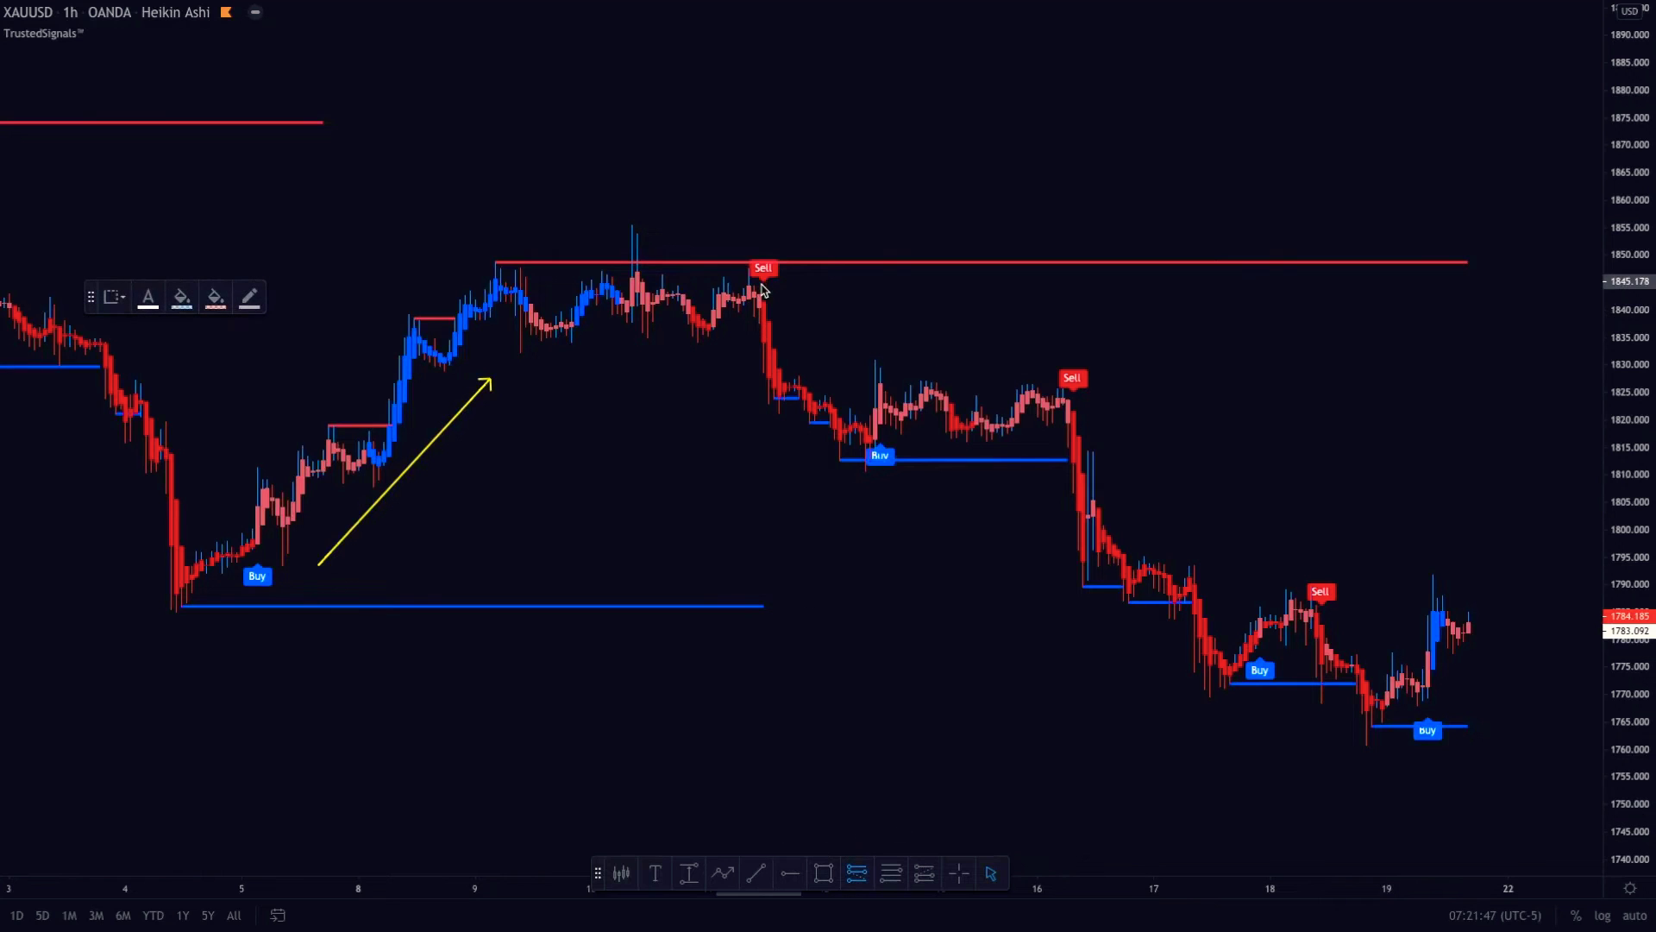
pyautogui.click(766, 329)
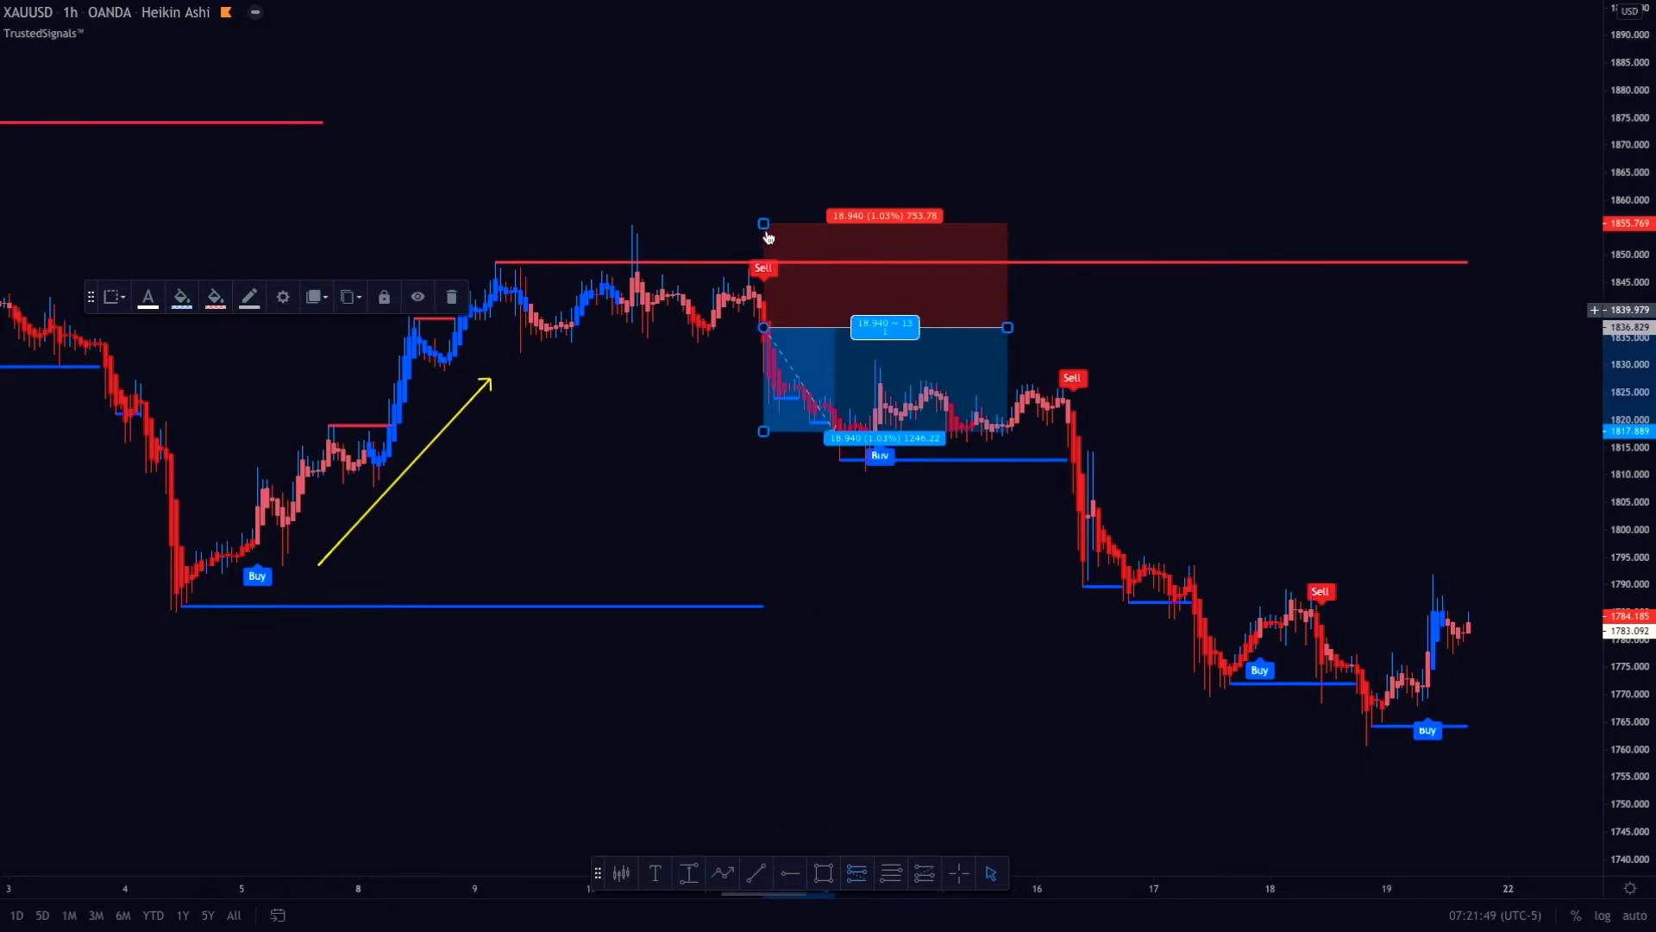
pyautogui.scroll(-3, 777, 466)
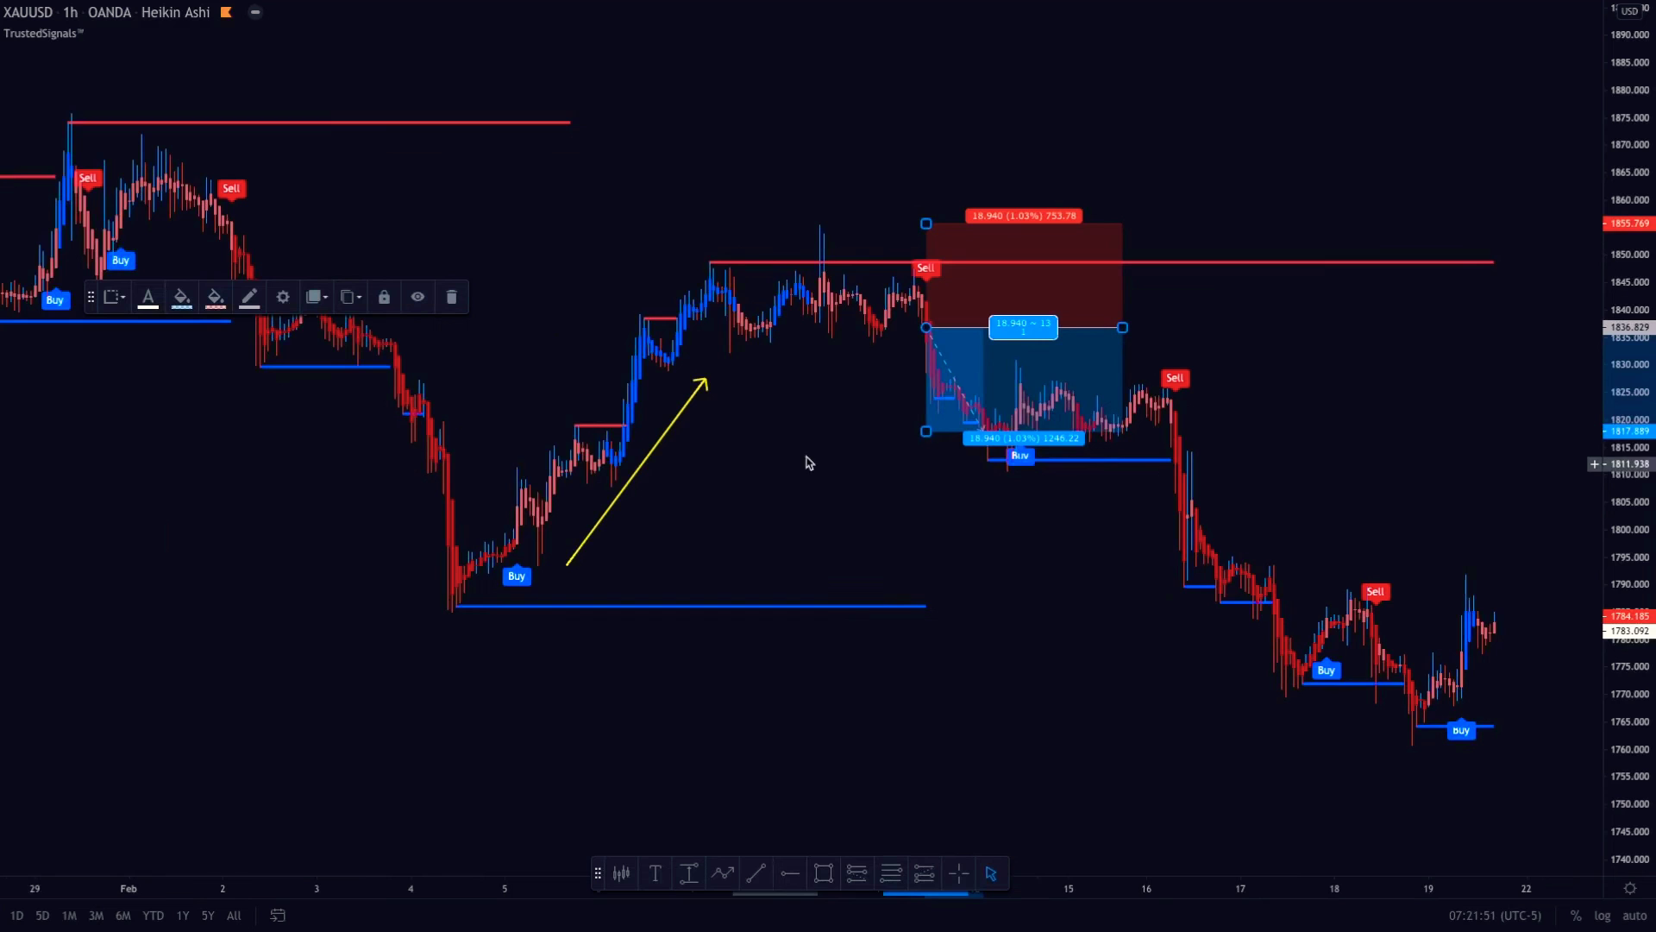
pyautogui.moveTo(929, 436); pyautogui.dragTo(926, 614)
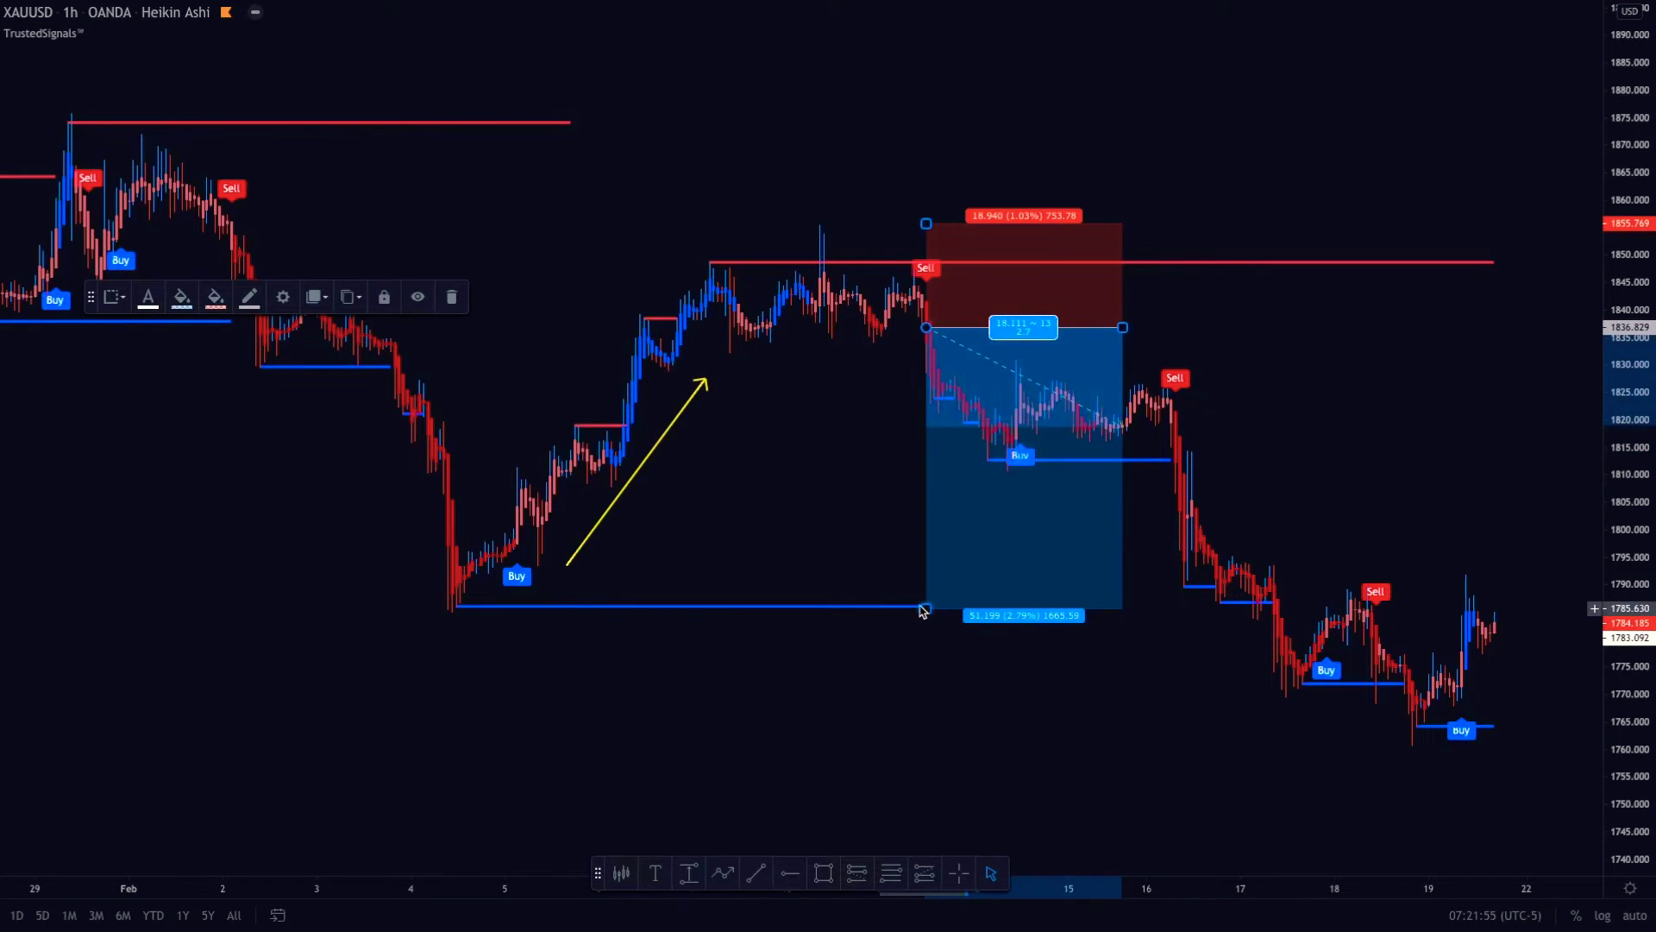
# - Extend the short position's time span to about 17 February, covering the price drop toward the support-line target
pyautogui.click(721, 503)
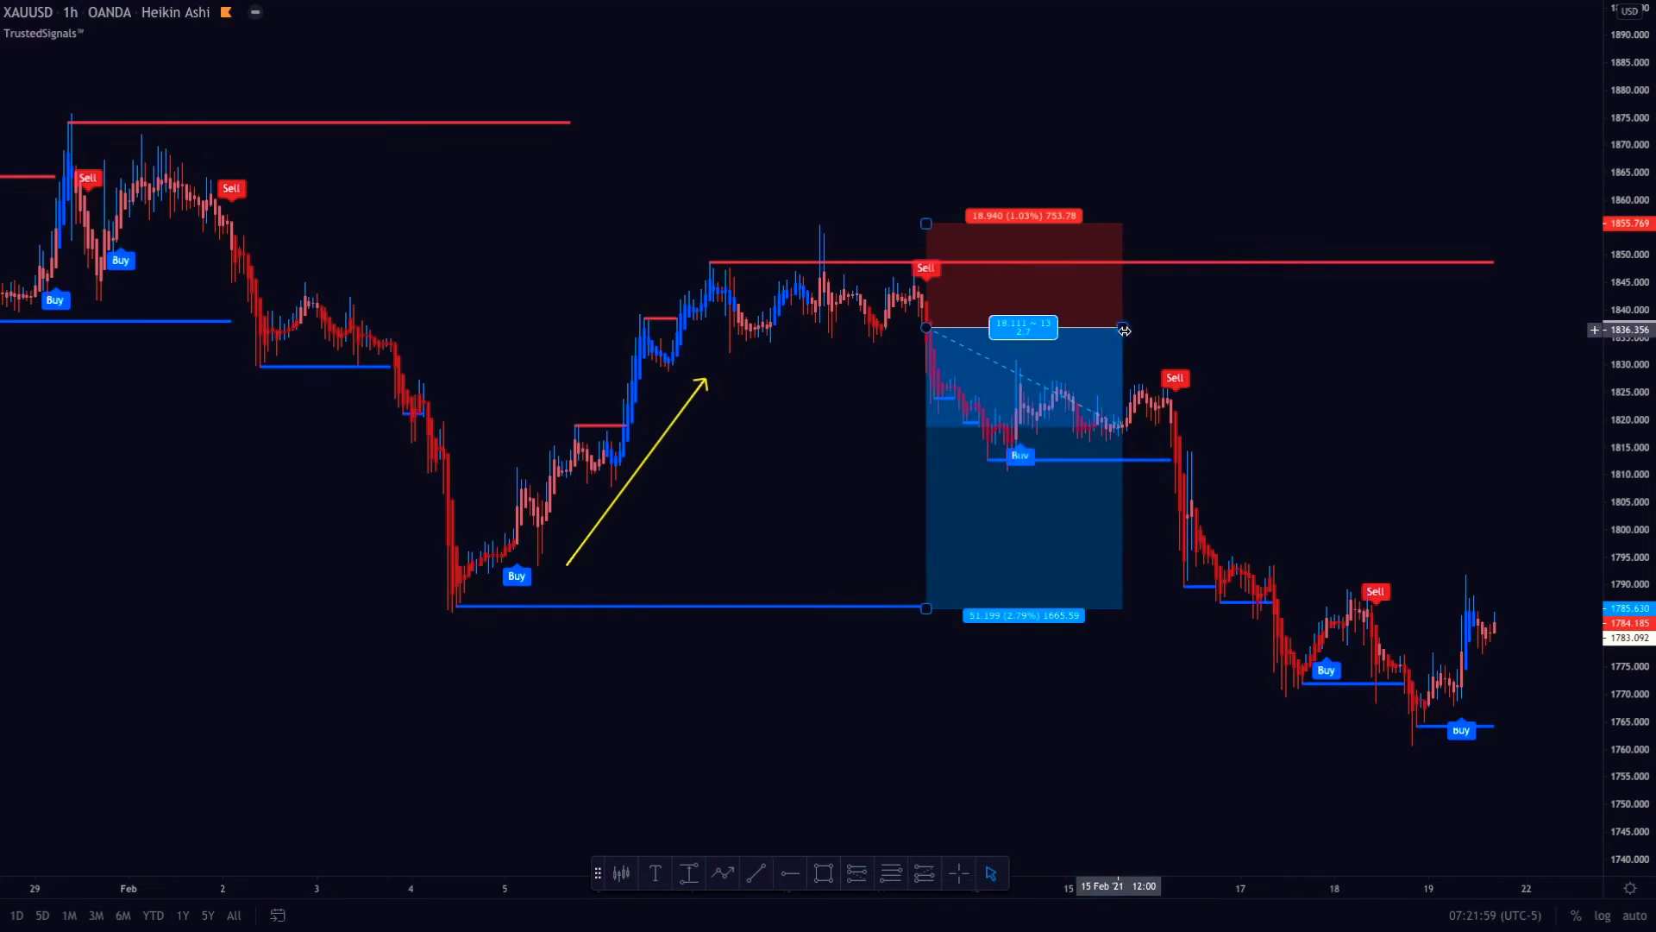
pyautogui.moveTo(1122, 327); pyautogui.dragTo(1246, 327)
pyautogui.click(801, 386)
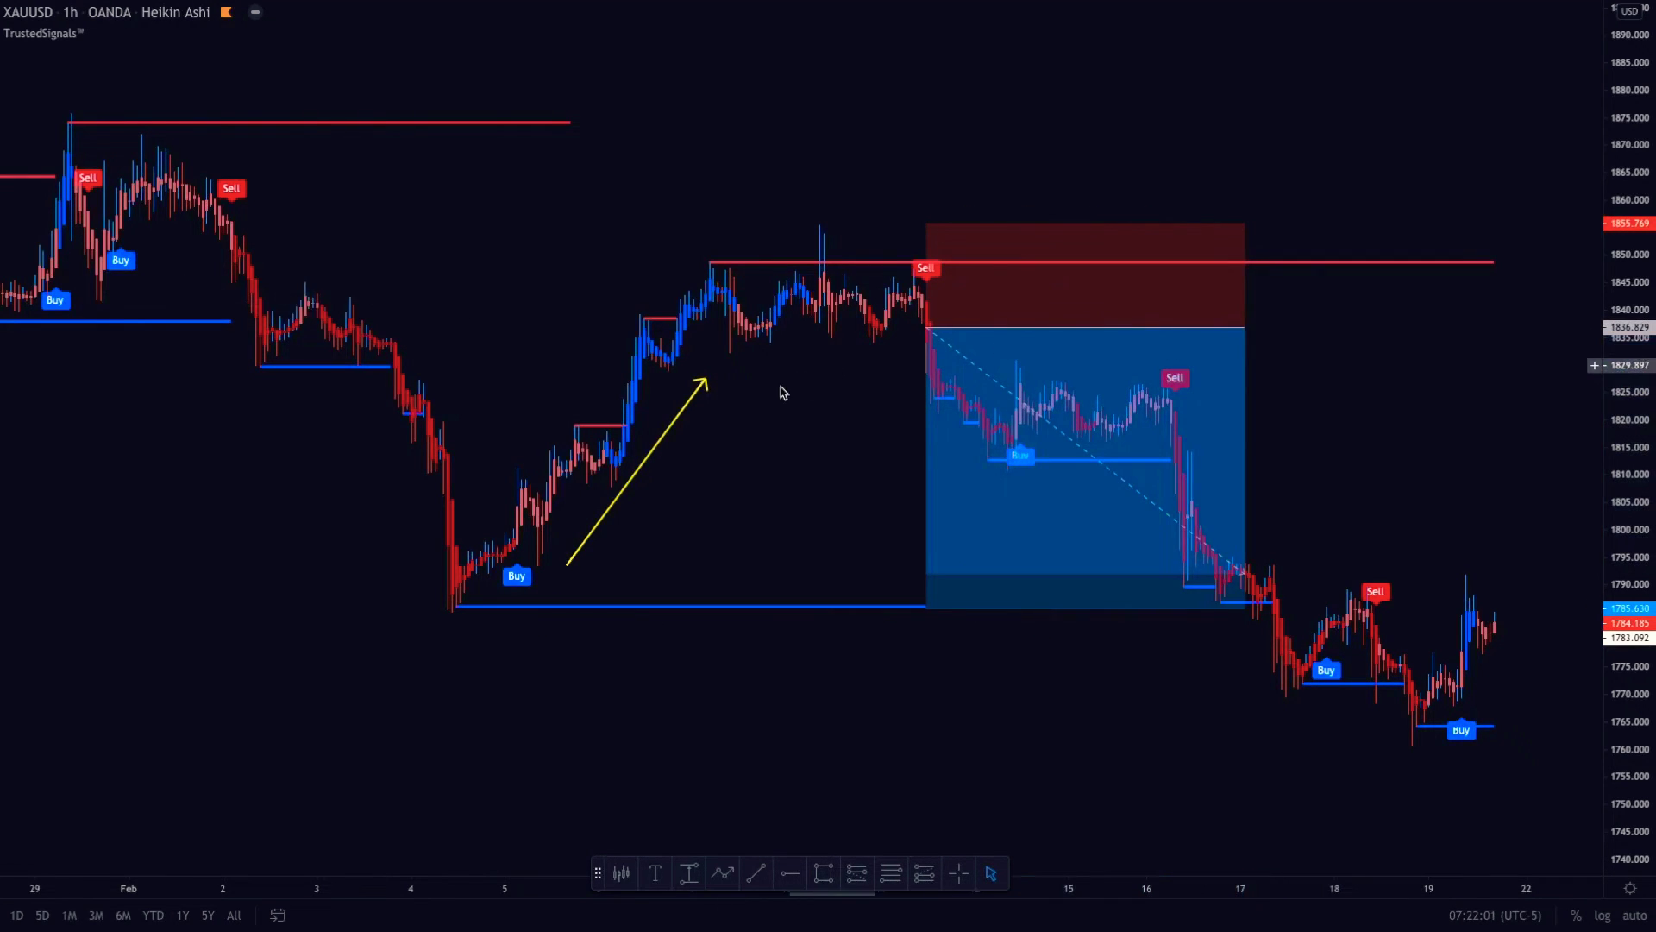
pyautogui.scroll(-2, 553, 528)
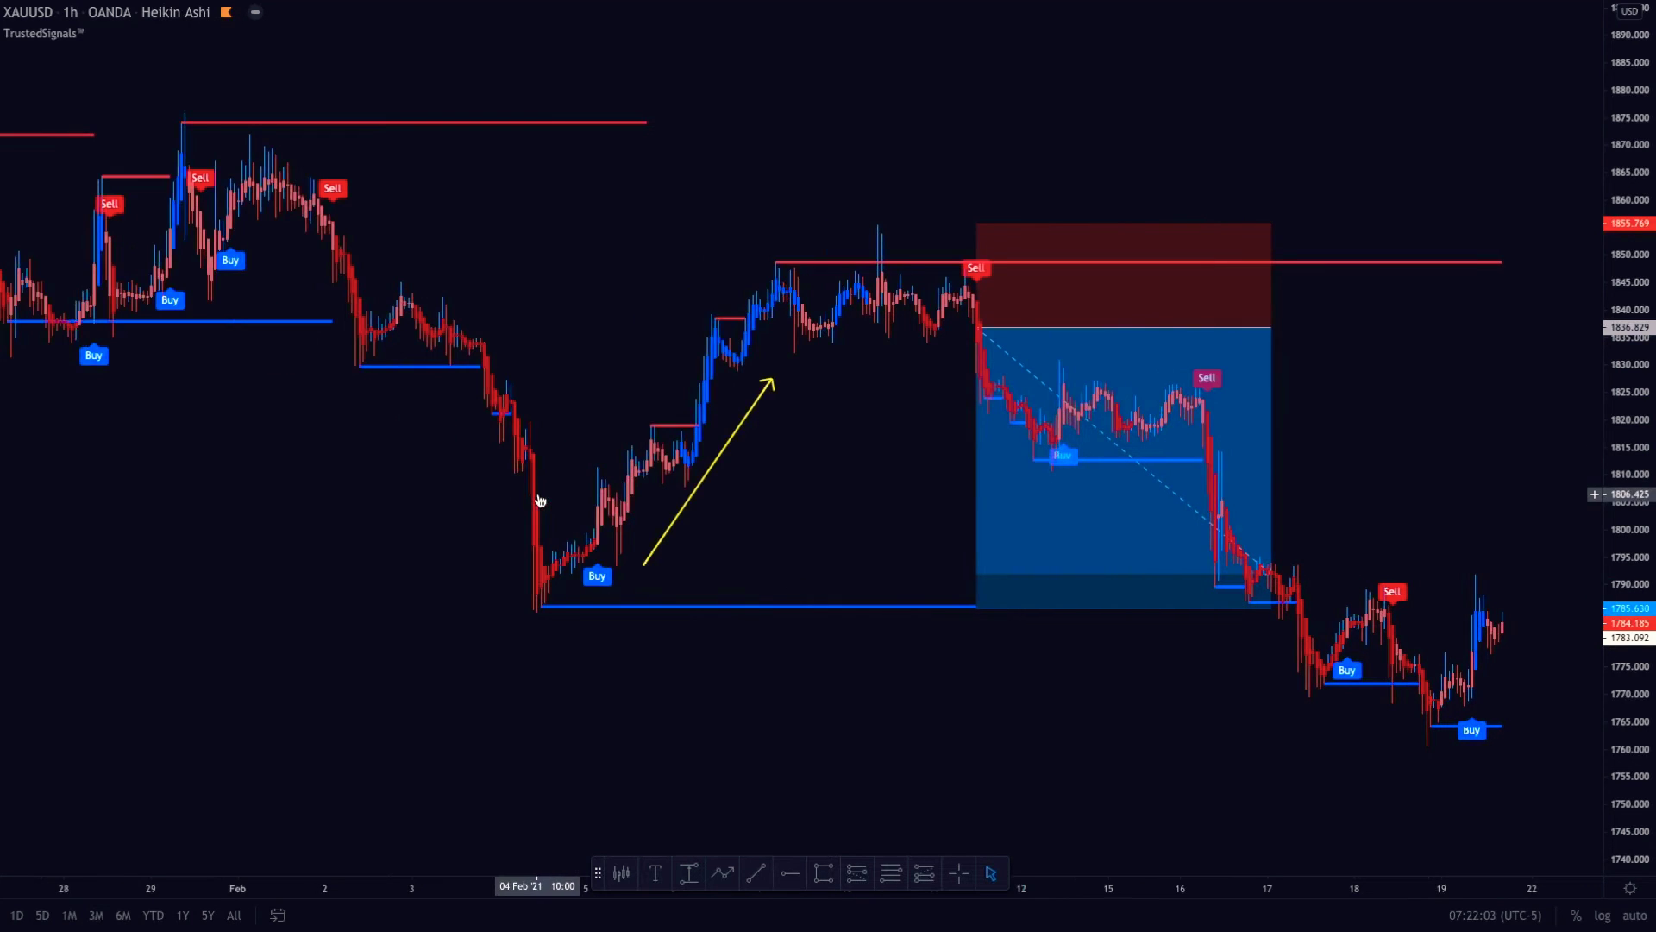
pyautogui.moveTo(902, 468); pyautogui.dragTo(799, 462)
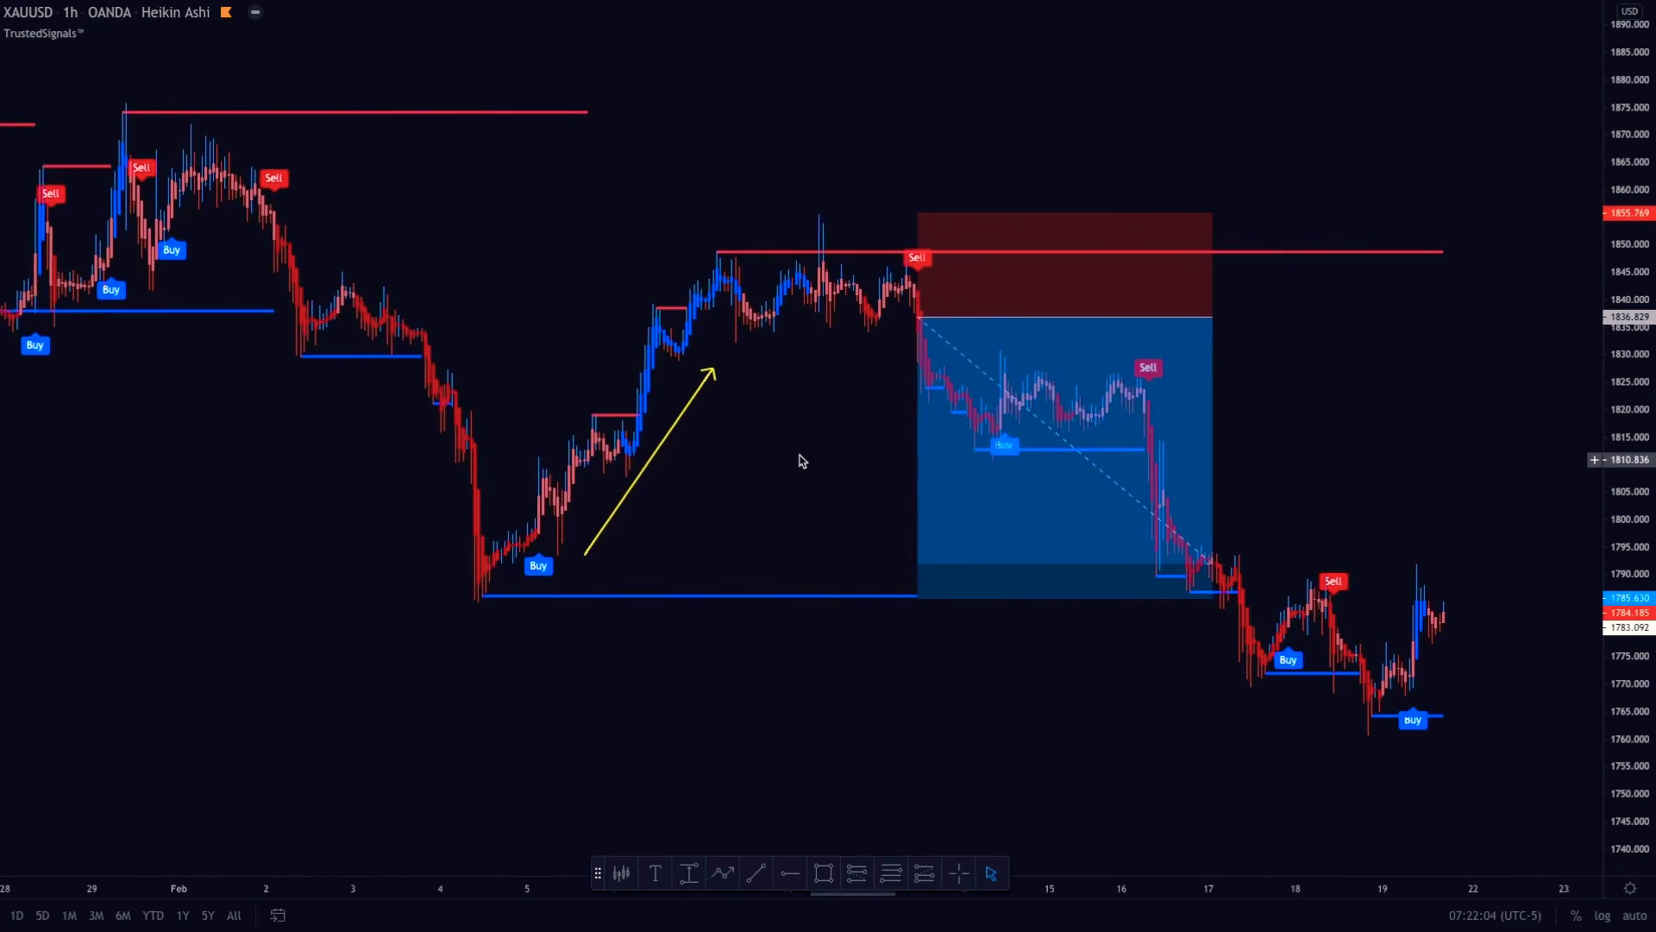
pyautogui.scroll(-1, 807, 459)
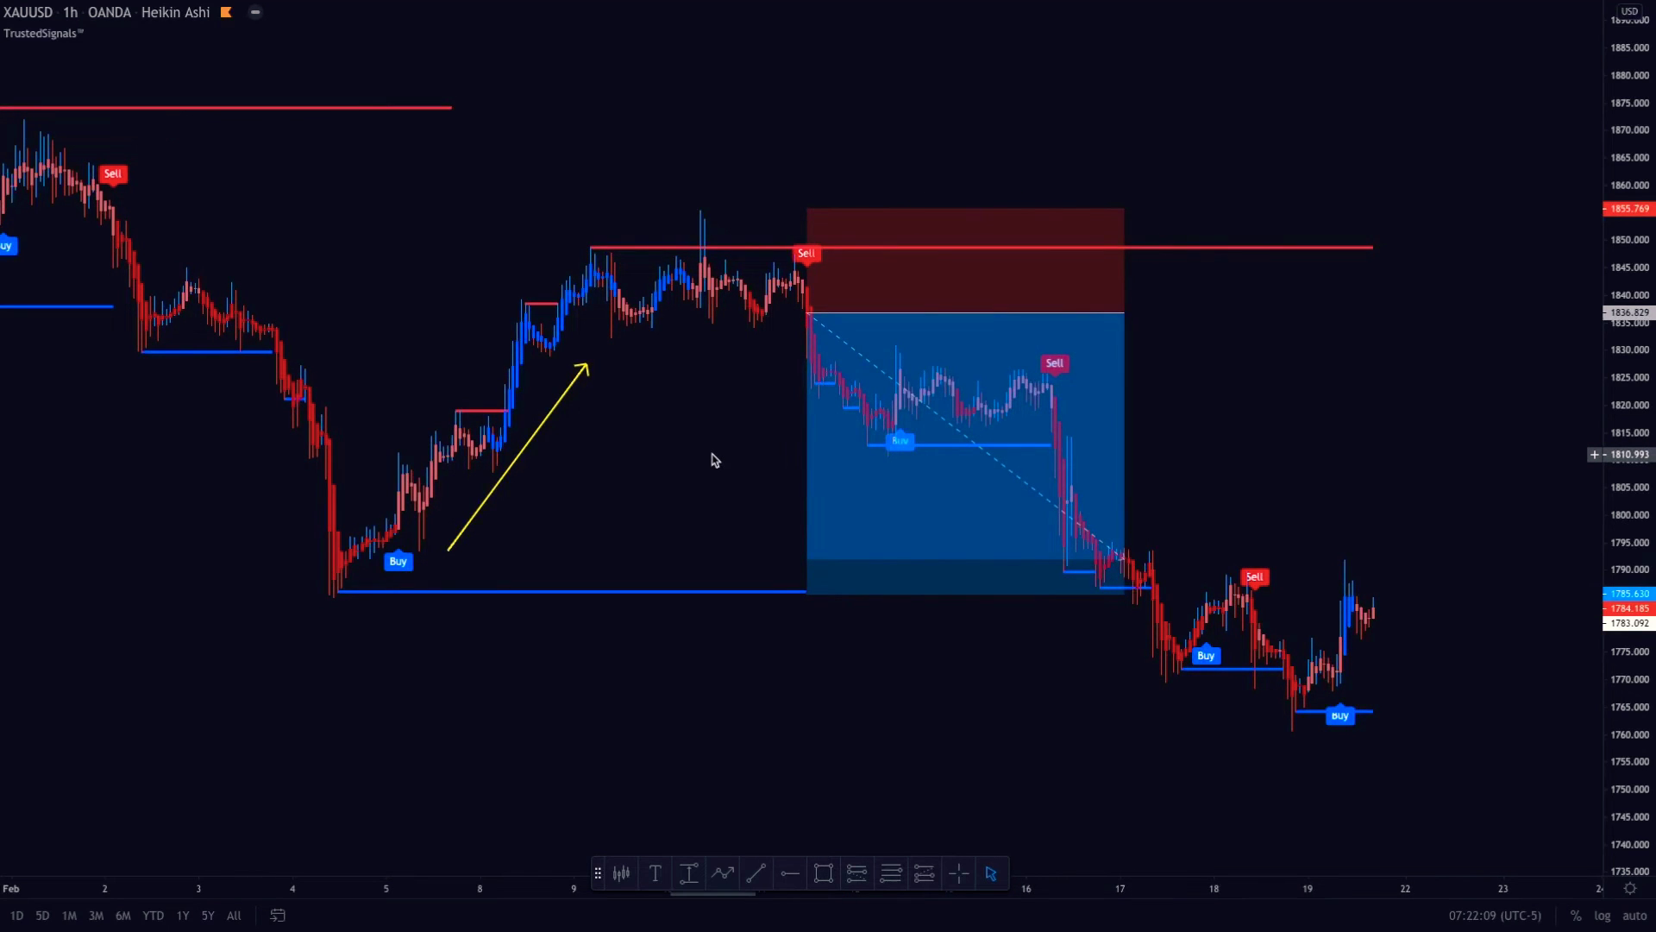
pyautogui.scroll(-1, 714, 459)
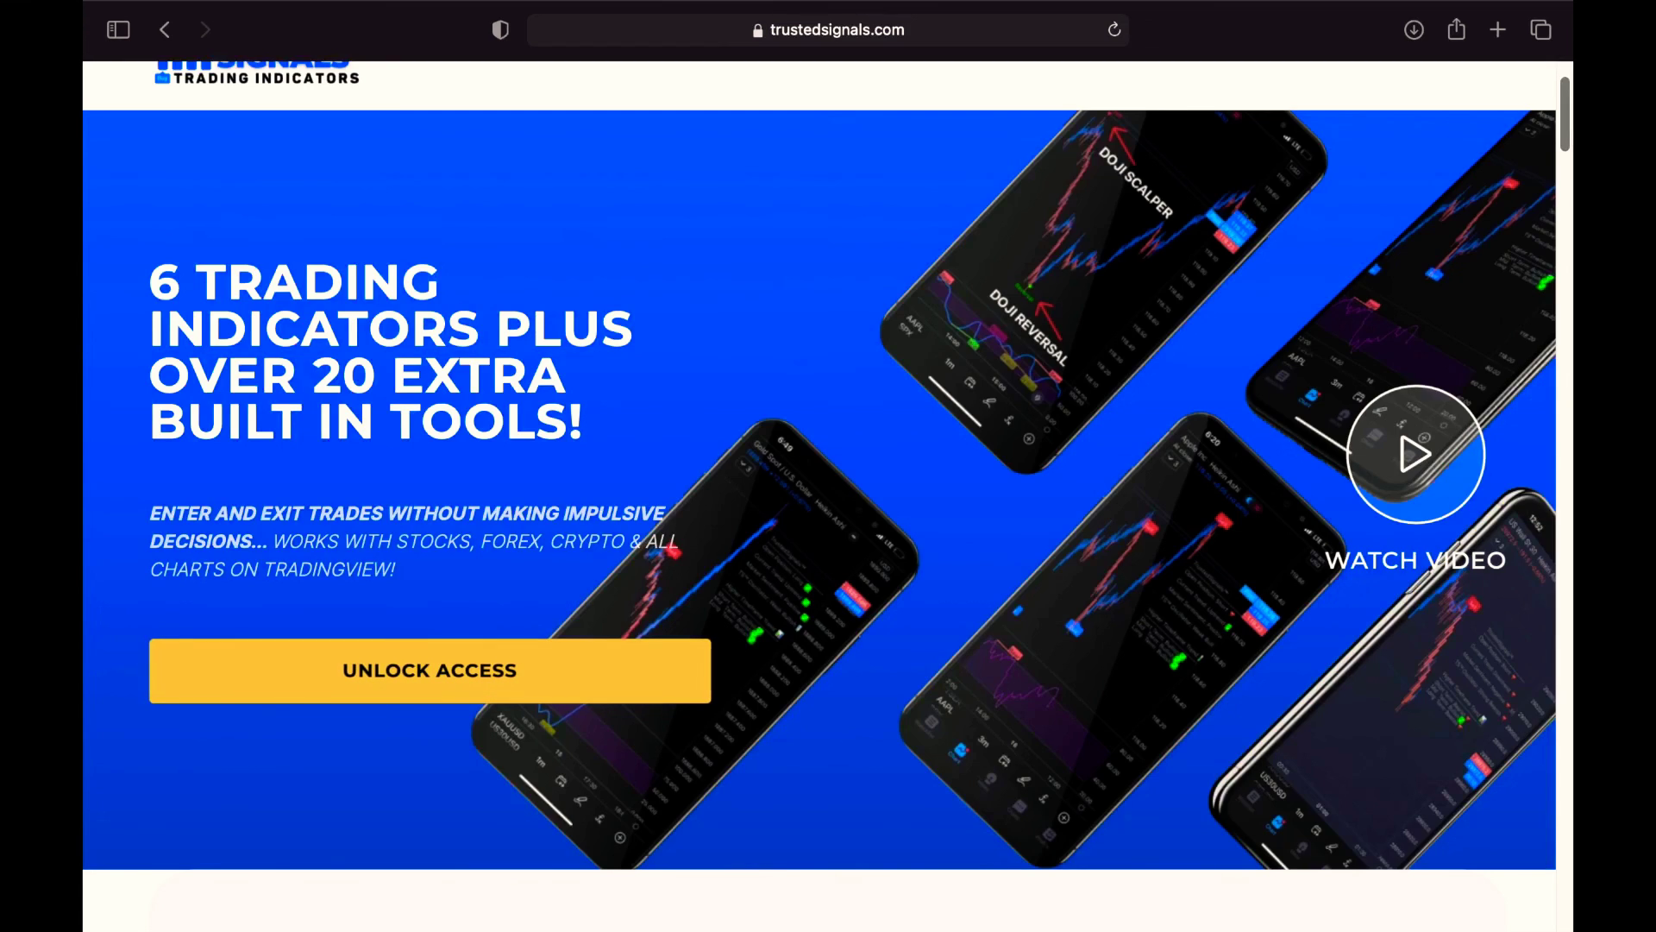
# - Switch to the trustedsignals.com page and review it from the membership options down to the 12 Key Features section
pyautogui.scroll(-10, 828, 483)
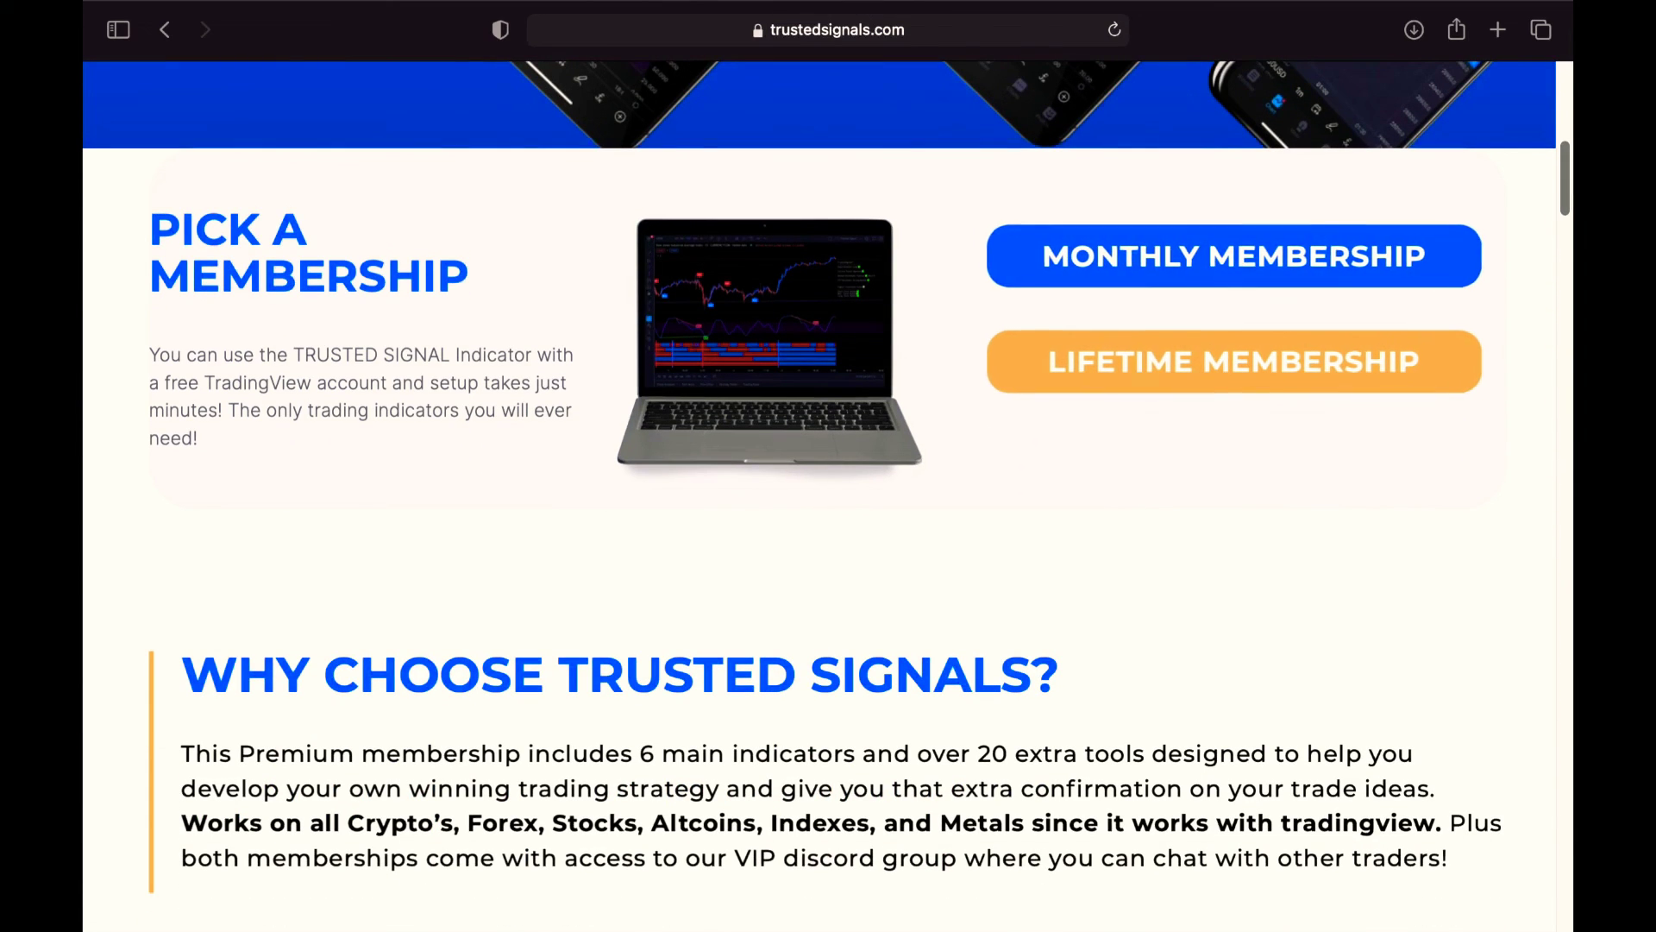
pyautogui.scroll(-1, 828, 484)
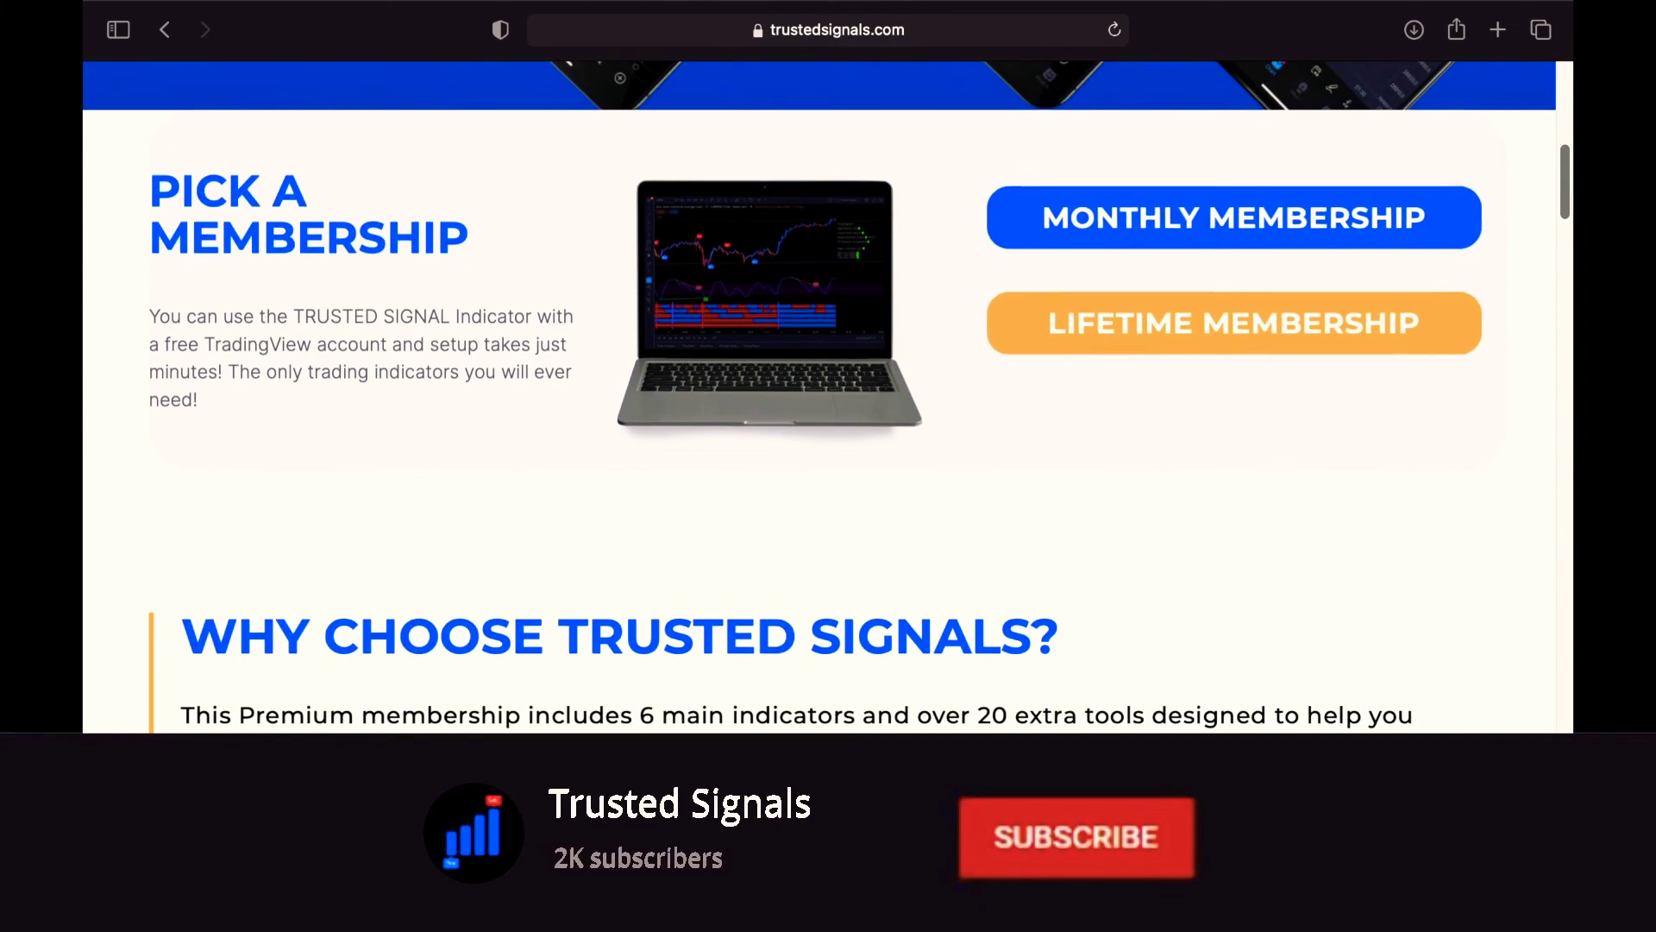
pyautogui.scroll(-10, 1566, 278)
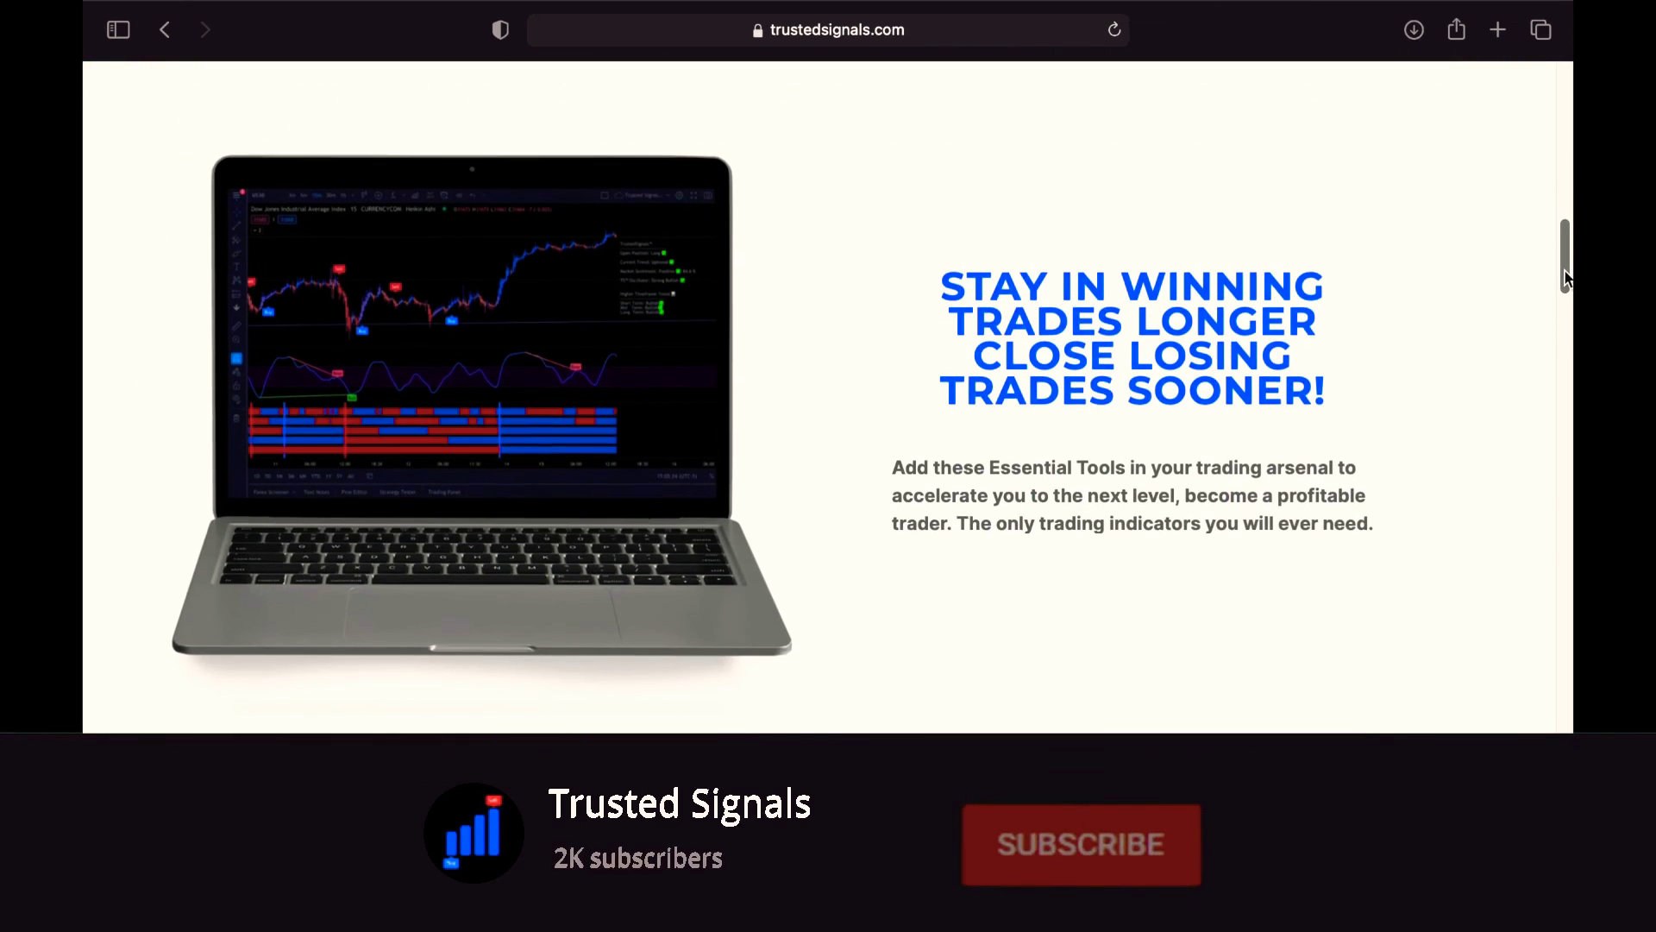
pyautogui.scroll(-1, 1566, 278)
pyautogui.moveTo(1565, 278); pyautogui.dragTo(1558, 665)
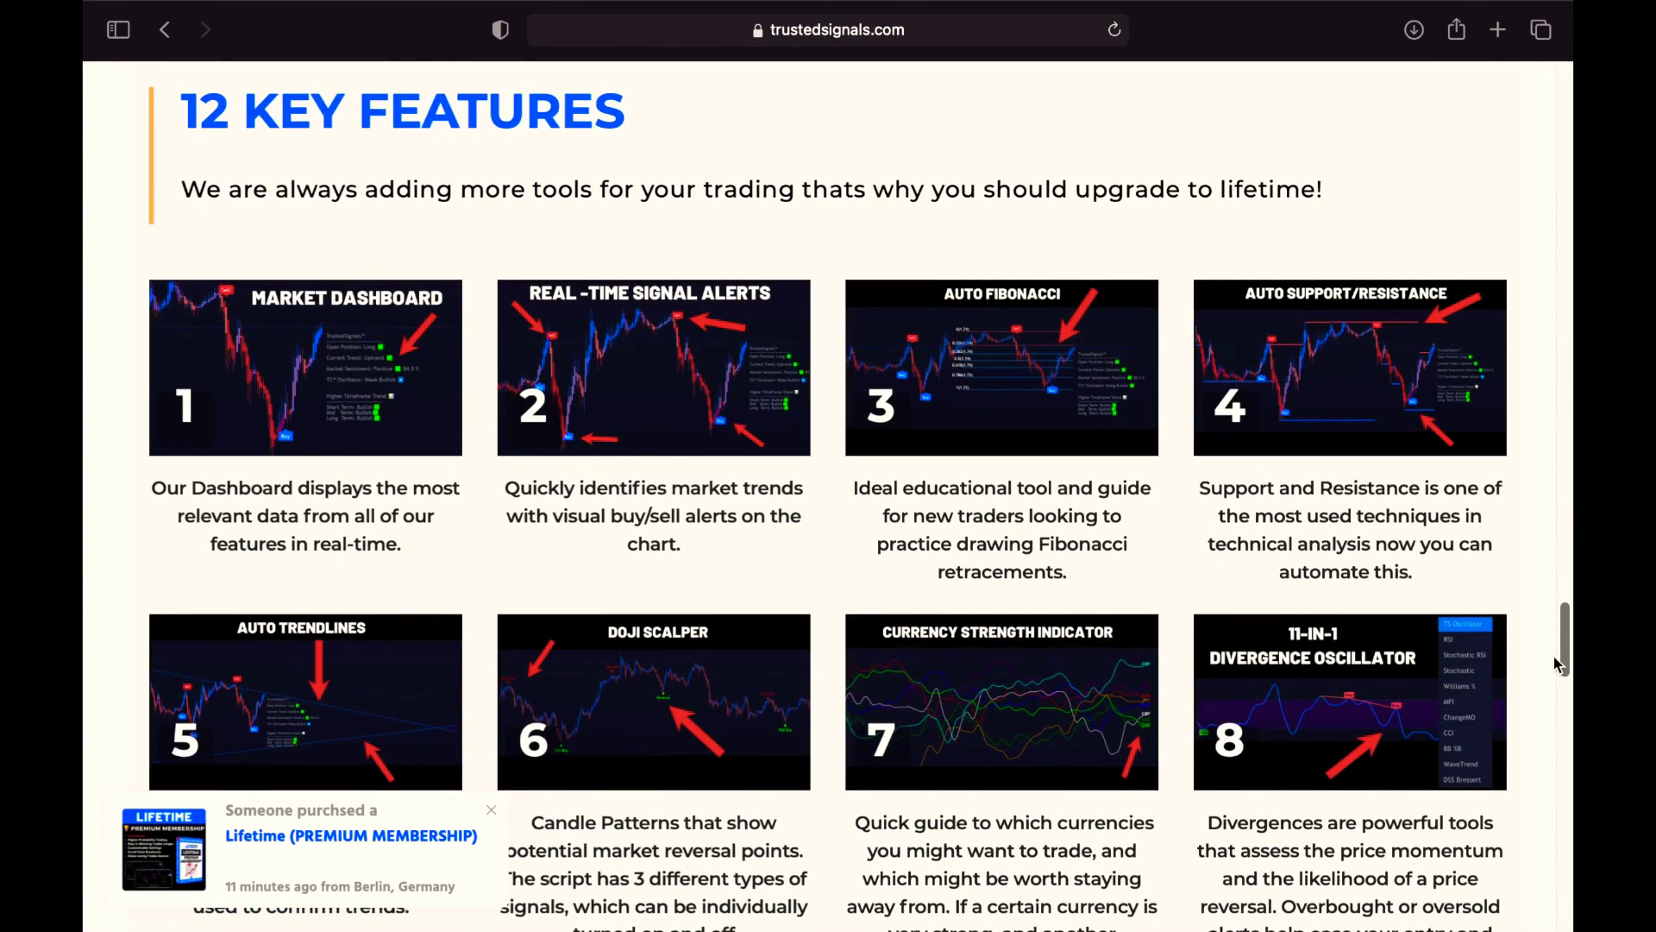